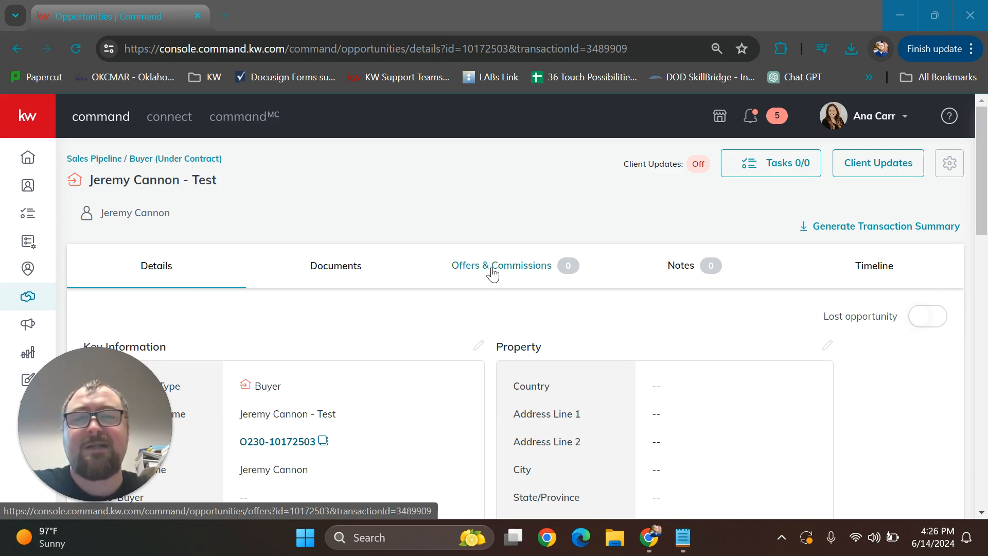
Start a new offer from the buyer opportunity's Offers & Commissions section, keeping the offer name Initial Offer
{"action": "left_click", "coordinate": [492, 274]}
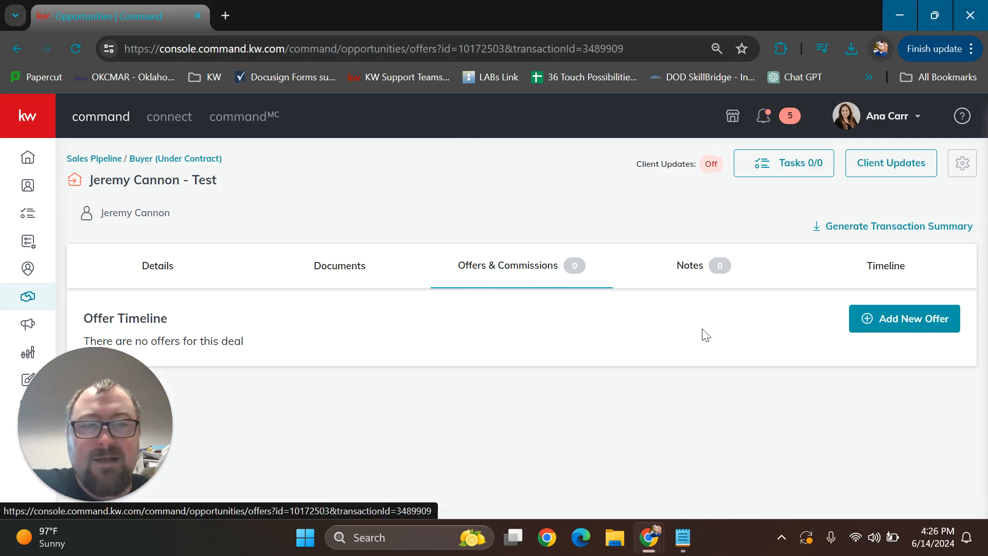
{"action": "left_click", "coordinate": [896, 324]}
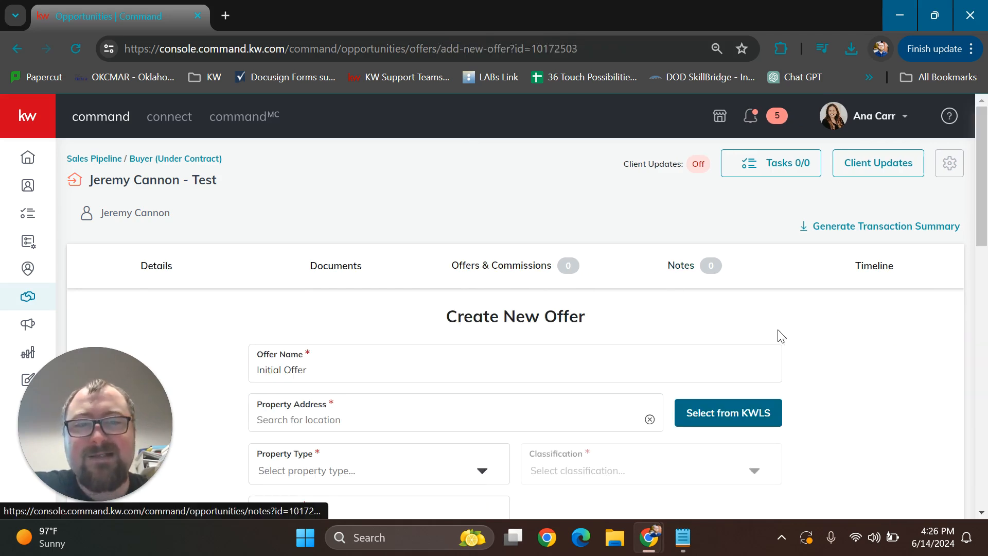
{"action": "scroll", "coordinate": [807, 327], "scroll_direction": "down", "scroll_amount": 3}
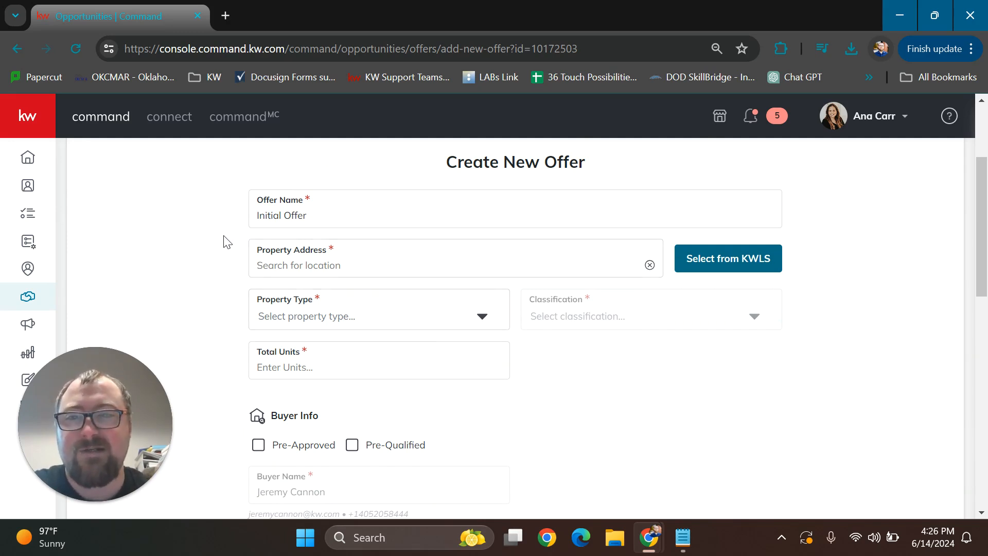
{"action": "scroll", "coordinate": [206, 267], "scroll_direction": "up", "scroll_amount": 2}
{"action": "left_click", "coordinate": [291, 291]}
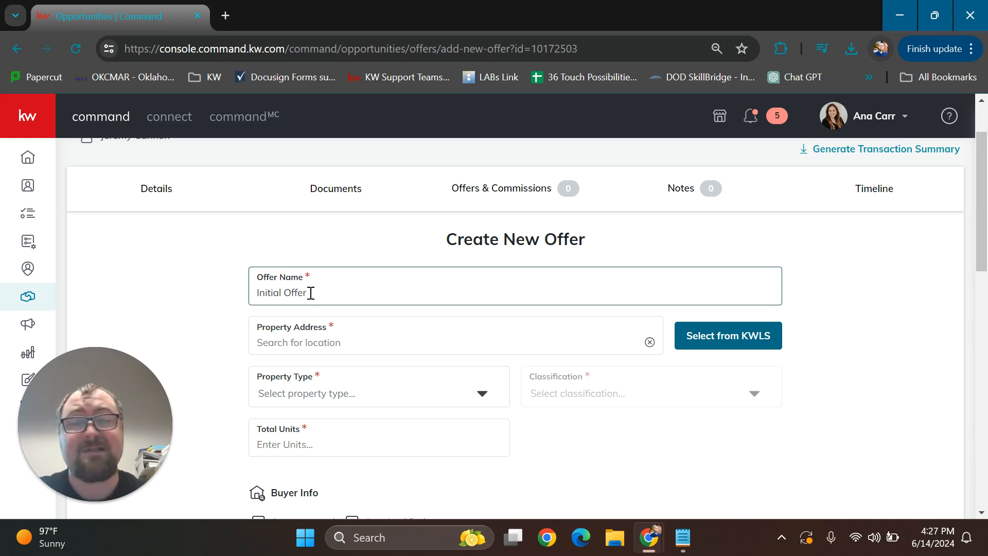
{"action": "left_click", "coordinate": [326, 344]}
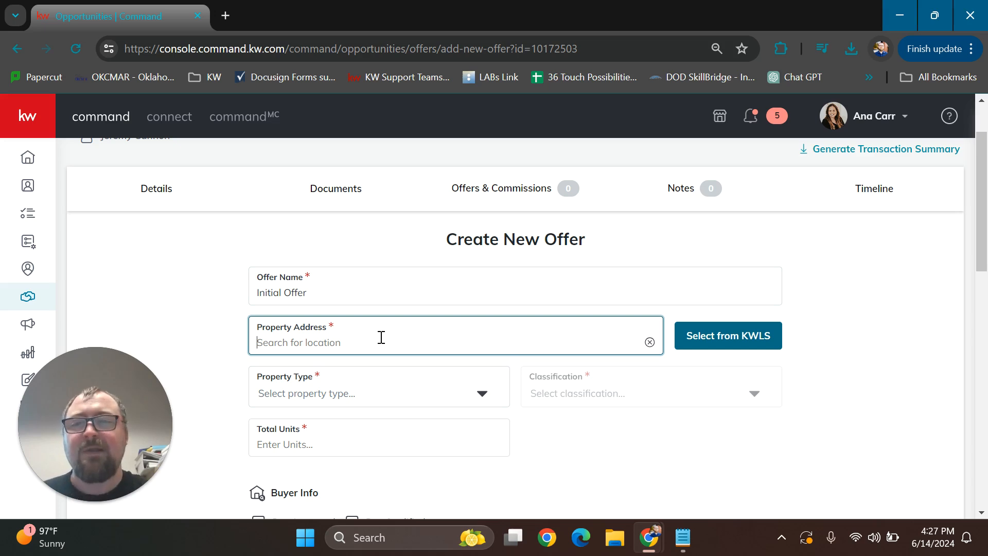
{"action": "type", "text": "123 "}
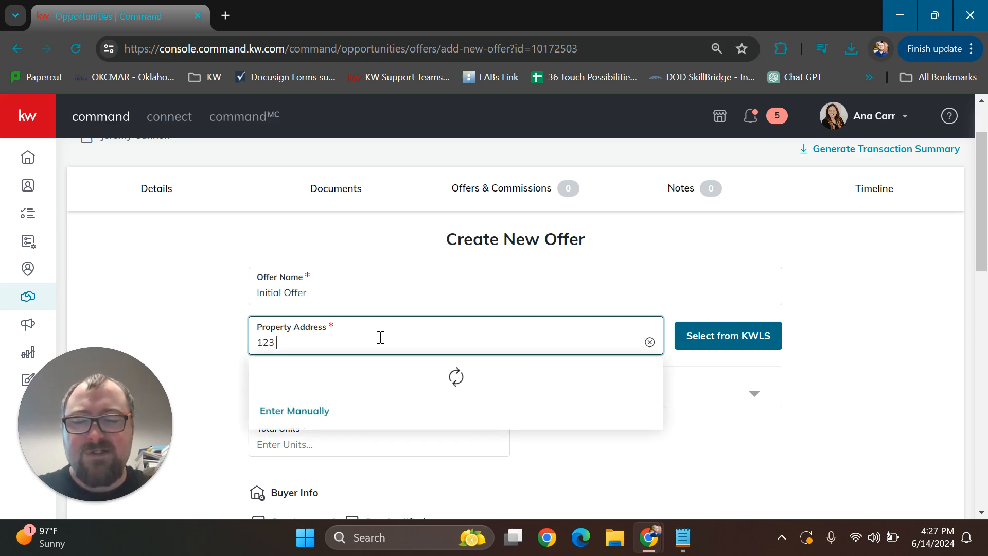
{"action": "type", "text": "Easy street"}
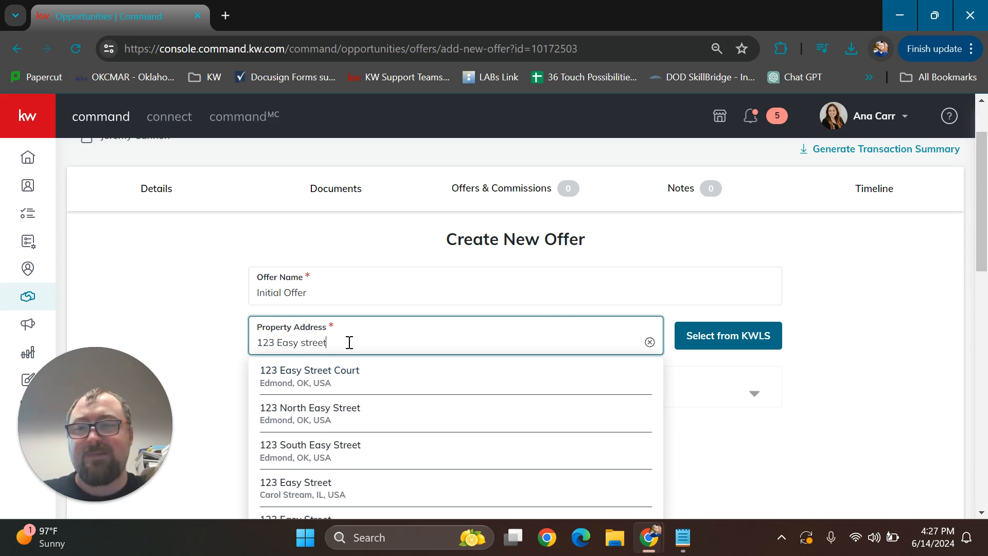
{"action": "type", "text": ", E"}
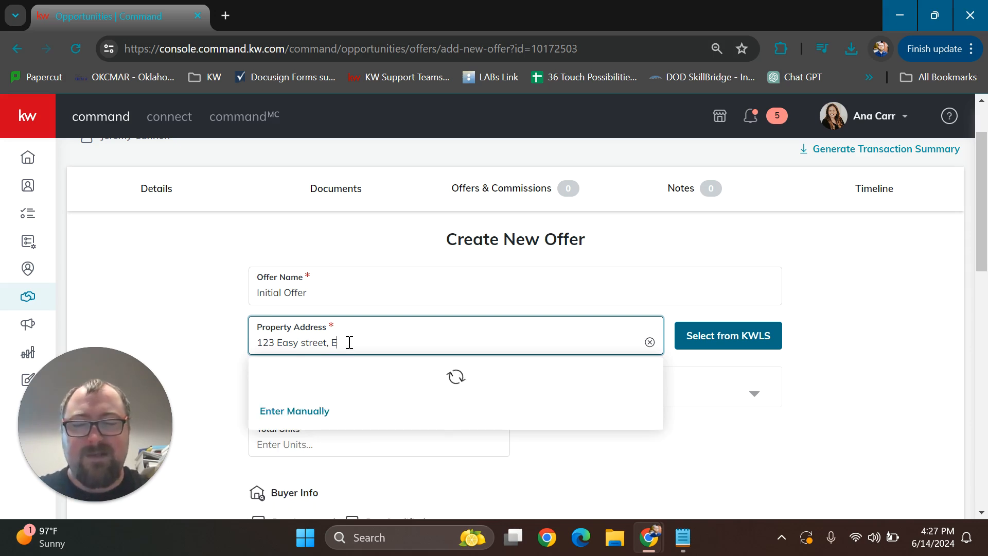
{"action": "type", "text": "dmond, OK 73034"}
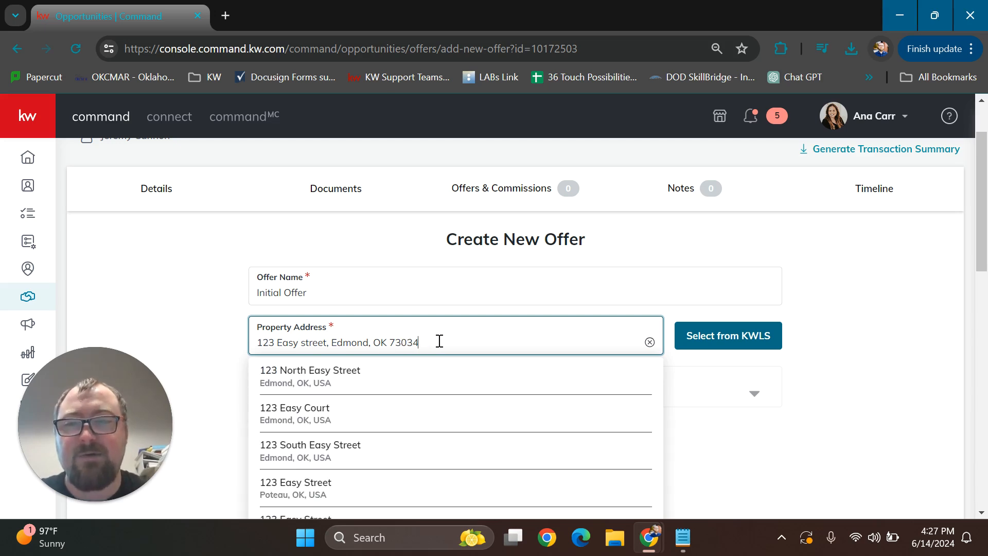
{"action": "scroll", "coordinate": [432, 339], "scroll_direction": "down", "scroll_amount": 3}
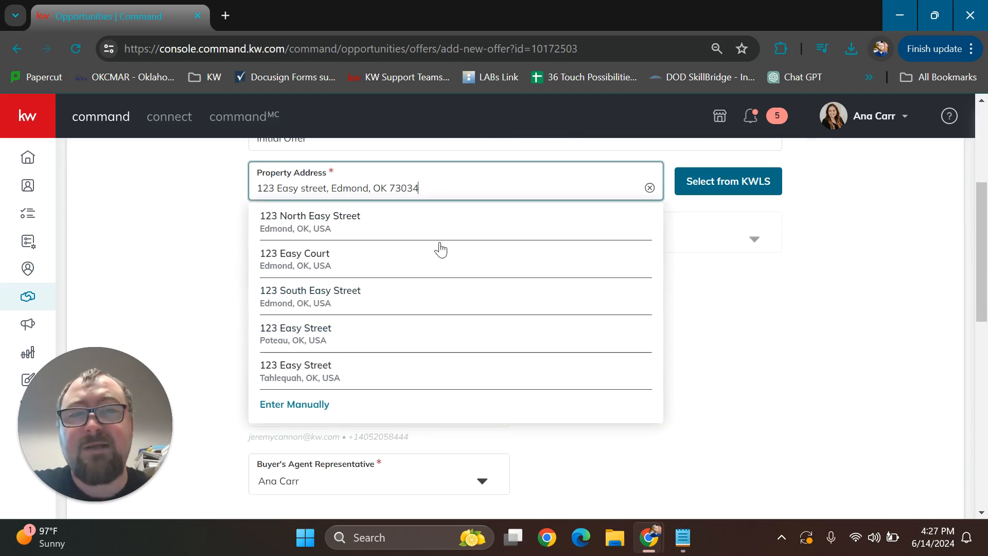
{"action": "scroll", "coordinate": [435, 252], "scroll_direction": "up", "scroll_amount": 2}
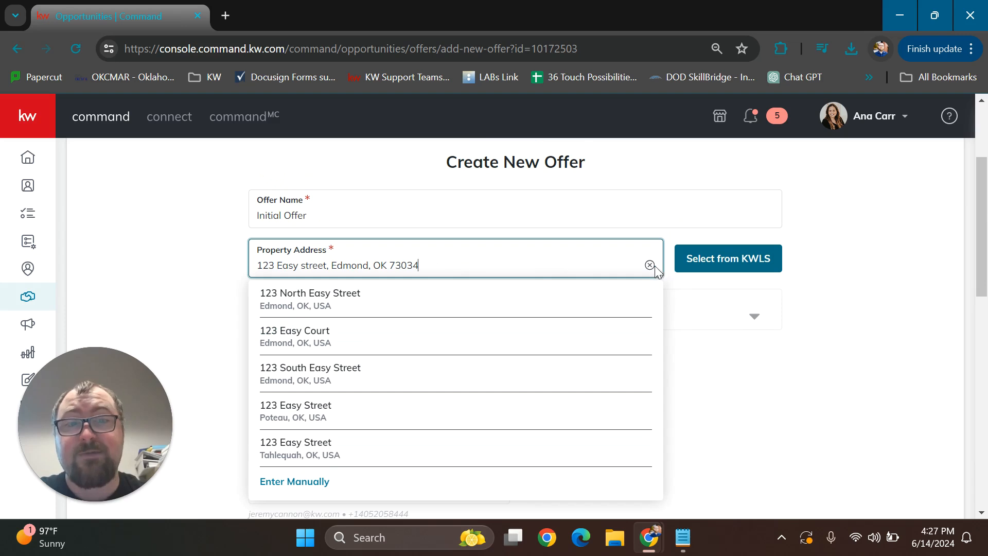
{"action": "left_click", "coordinate": [650, 265]}
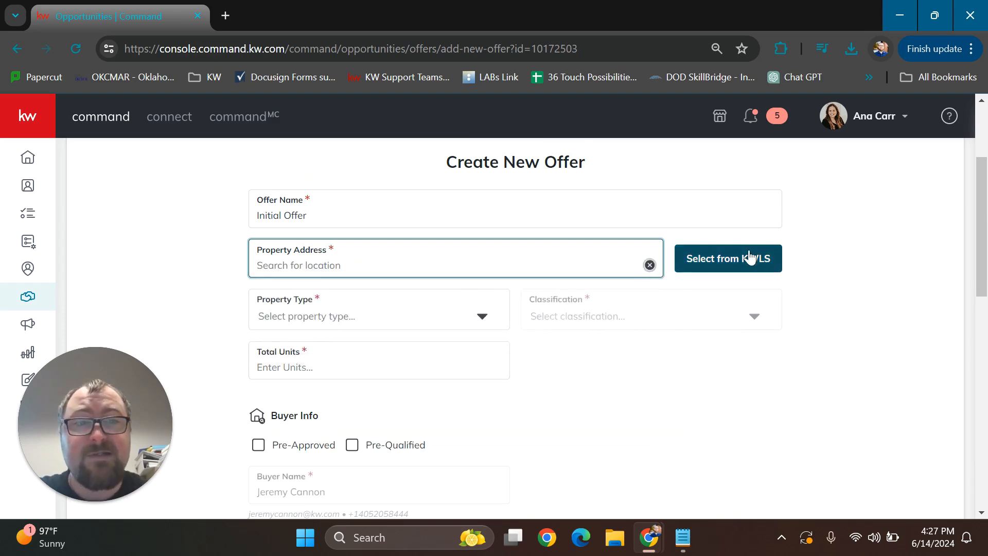
Browse the KWLS listing search for the property address, showing All Listings and searching by MLS Number
{"action": "left_click", "coordinate": [722, 258]}
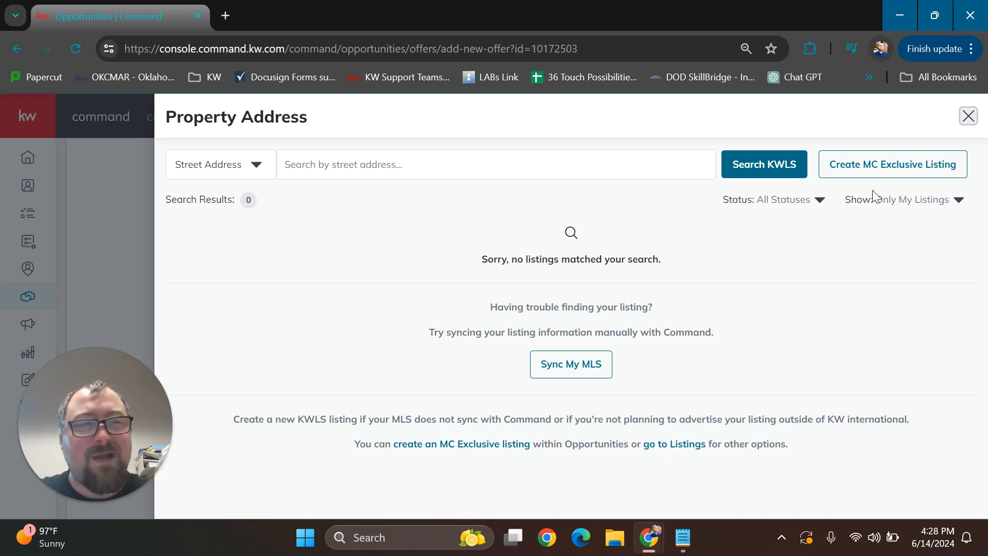
{"action": "left_click_drag", "start_coordinate": [845, 200], "coordinate": [971, 209]}
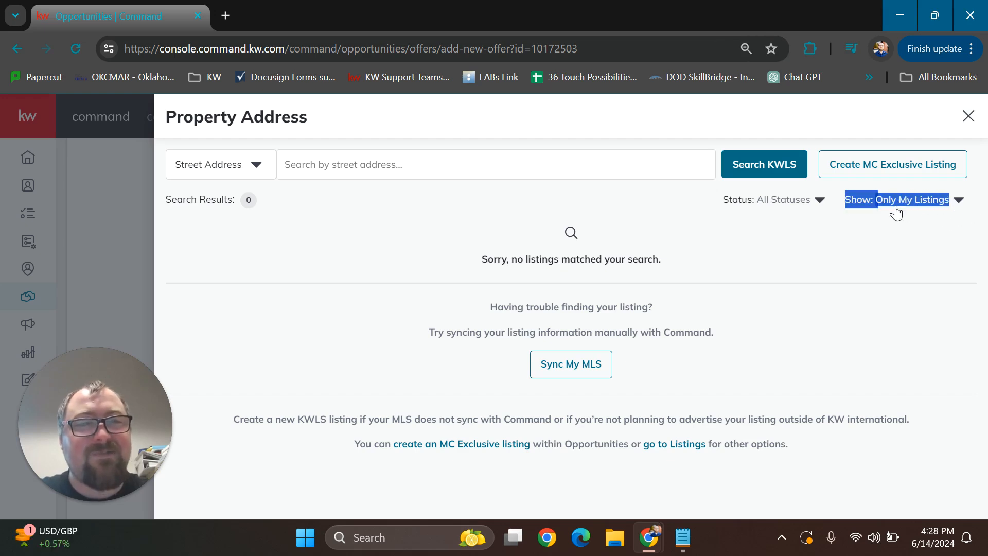
{"action": "left_click", "coordinate": [959, 201]}
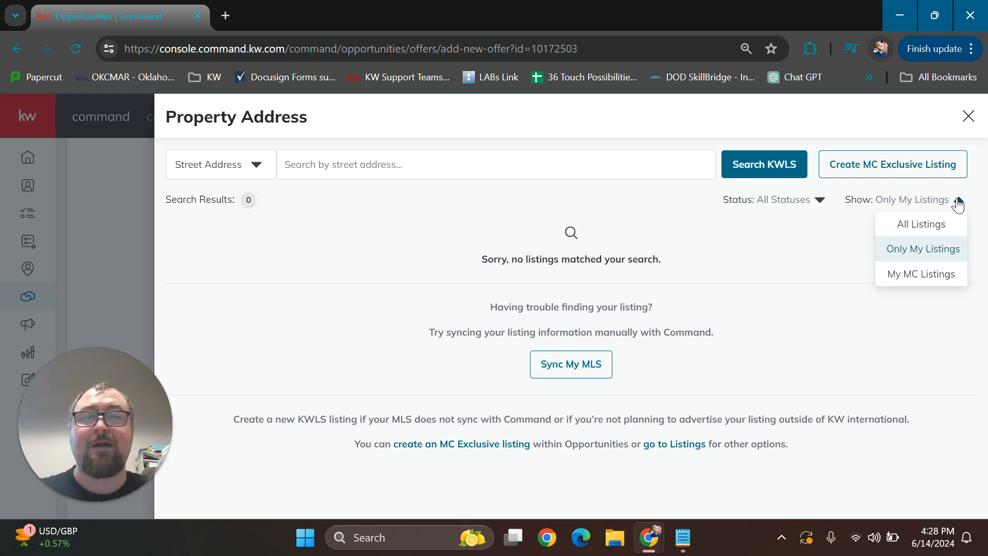
{"action": "left_click", "coordinate": [934, 230]}
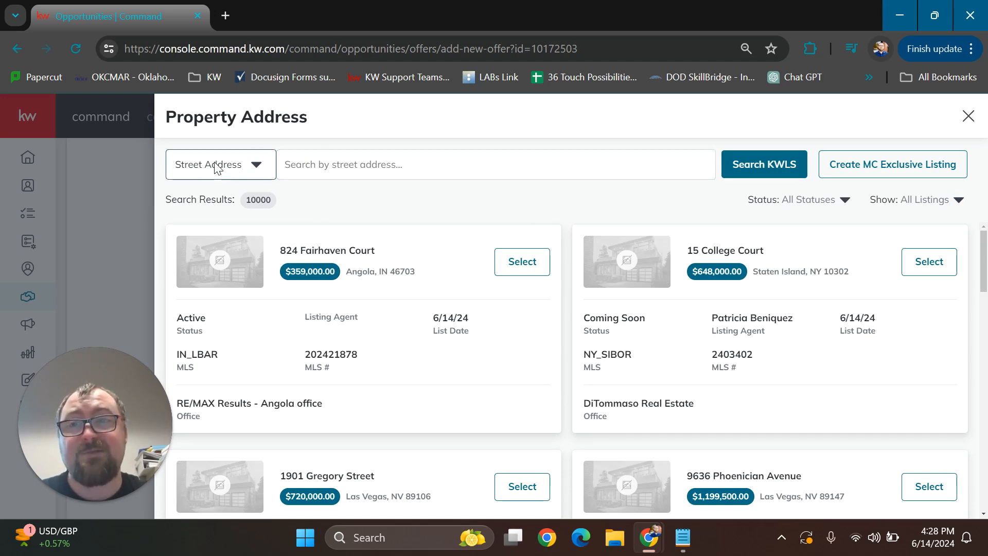
{"action": "left_click", "coordinate": [259, 164]}
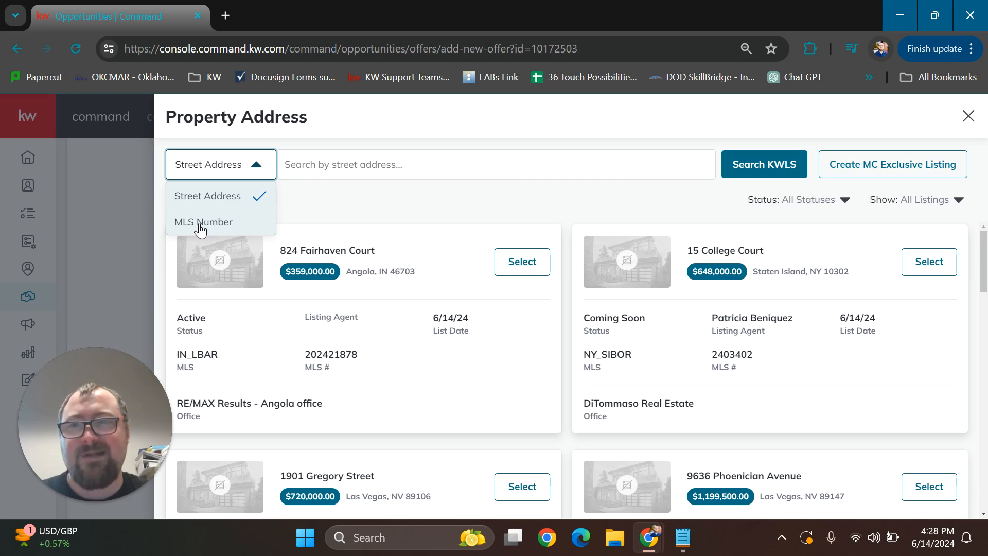
{"action": "left_click", "coordinate": [202, 222]}
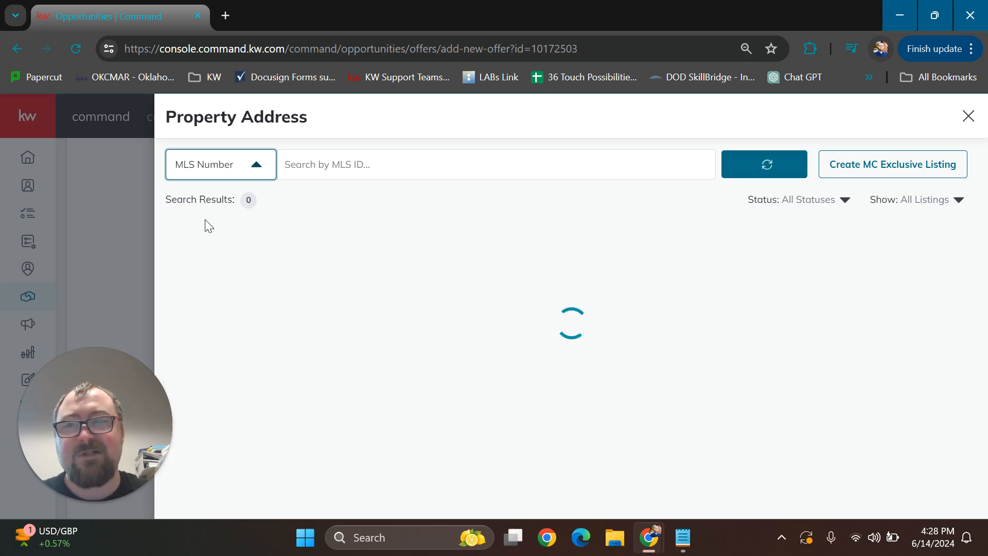
{"action": "left_click", "coordinate": [255, 163]}
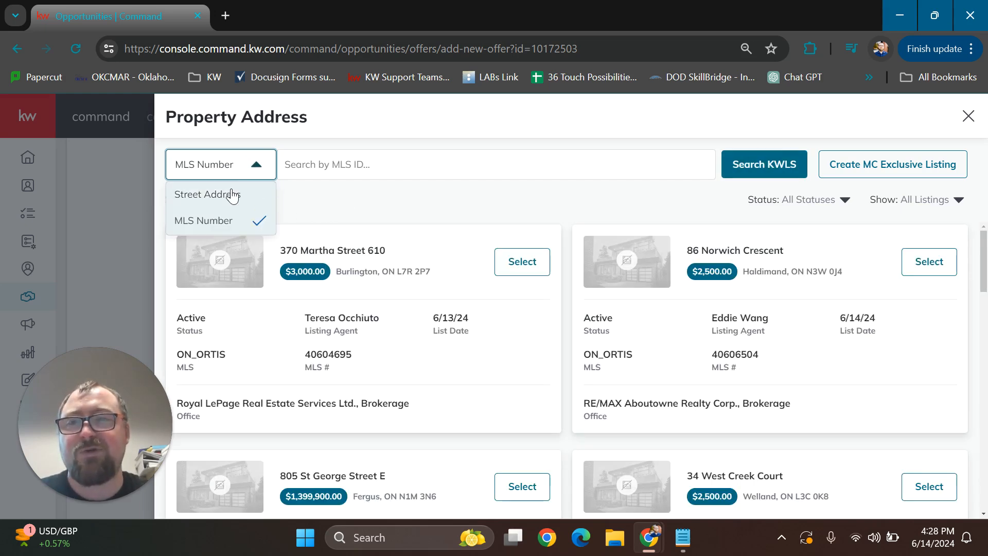
{"action": "left_click", "coordinate": [339, 209]}
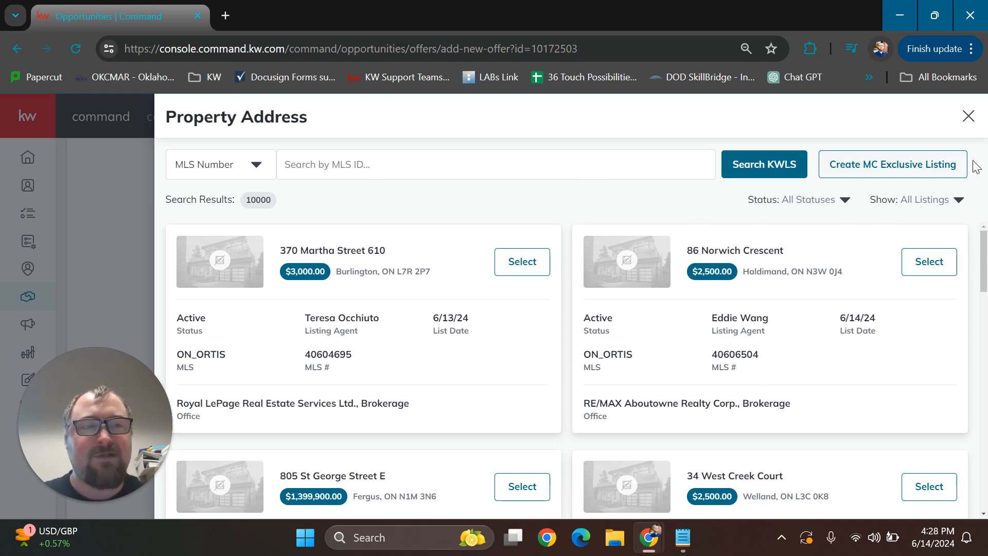
Examine the fields of the Create MC Exclusive Listing form and return to the offer without creating or selecting a listing
{"action": "left_click_drag", "start_coordinate": [961, 163], "coordinate": [824, 163]}
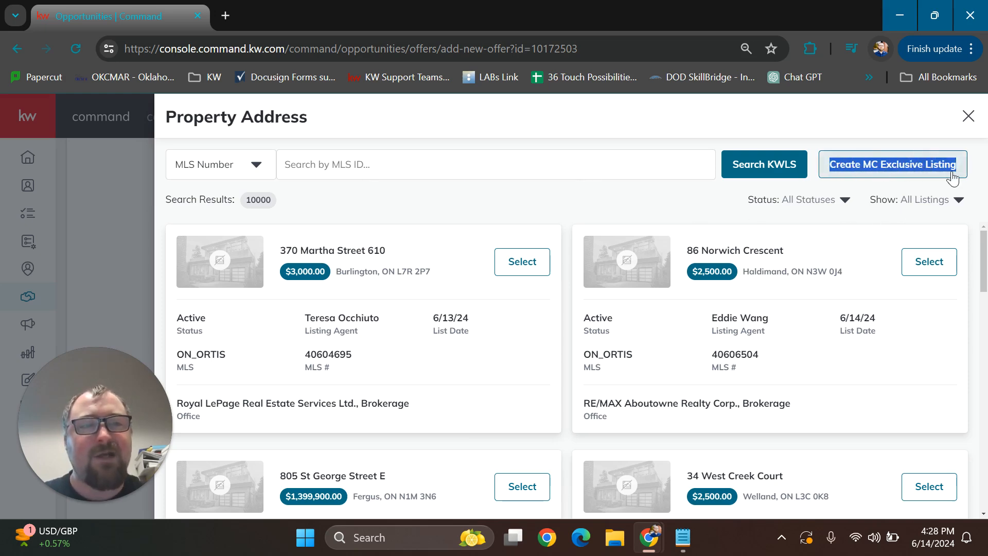
{"action": "left_click", "coordinate": [924, 169]}
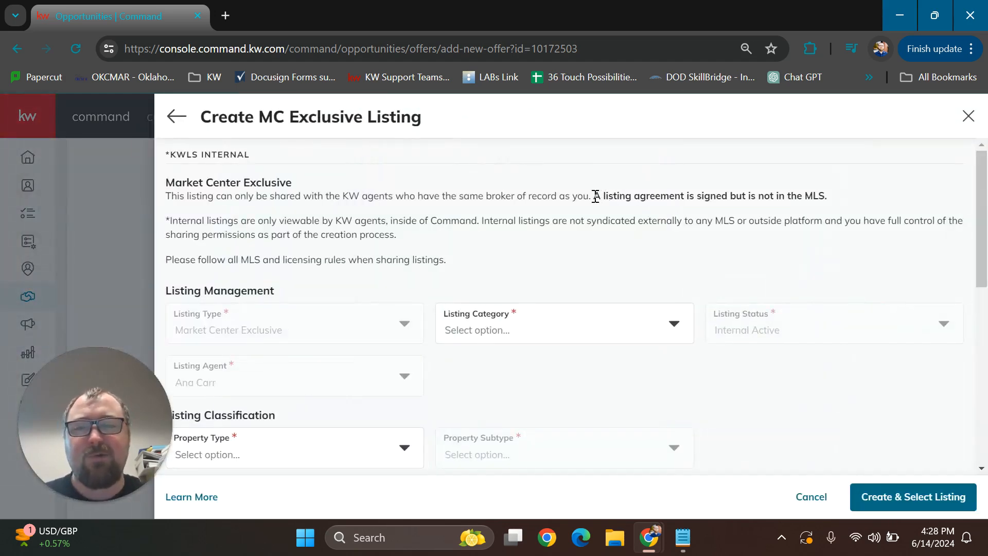
{"action": "scroll", "coordinate": [594, 190], "scroll_direction": "down", "scroll_amount": 2}
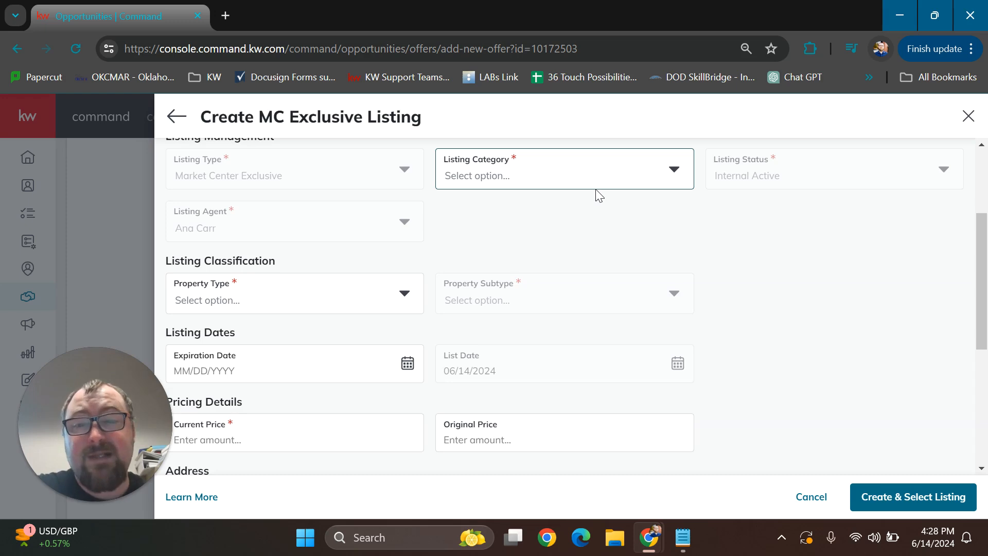
{"action": "scroll", "coordinate": [594, 193], "scroll_direction": "down", "scroll_amount": 3}
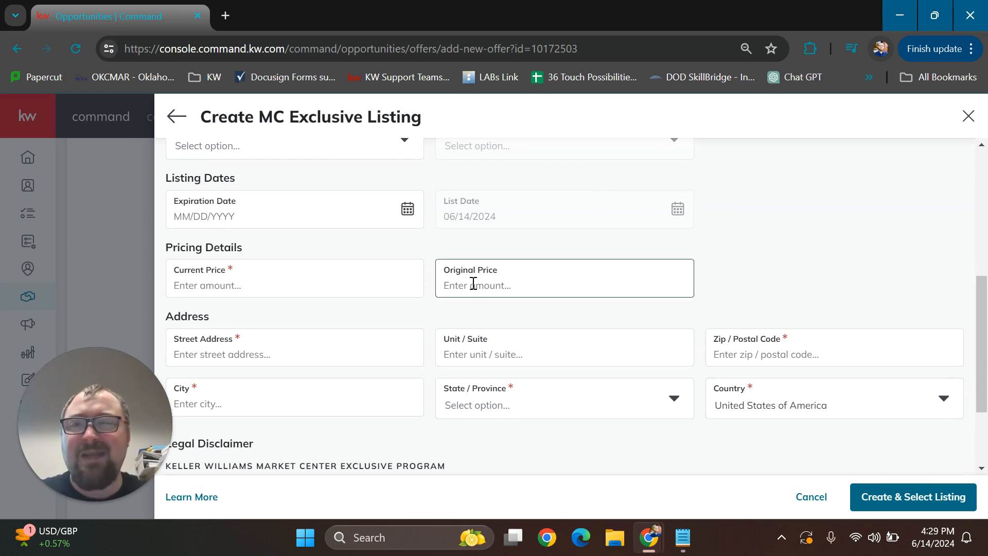
{"action": "left_click", "coordinate": [174, 123]}
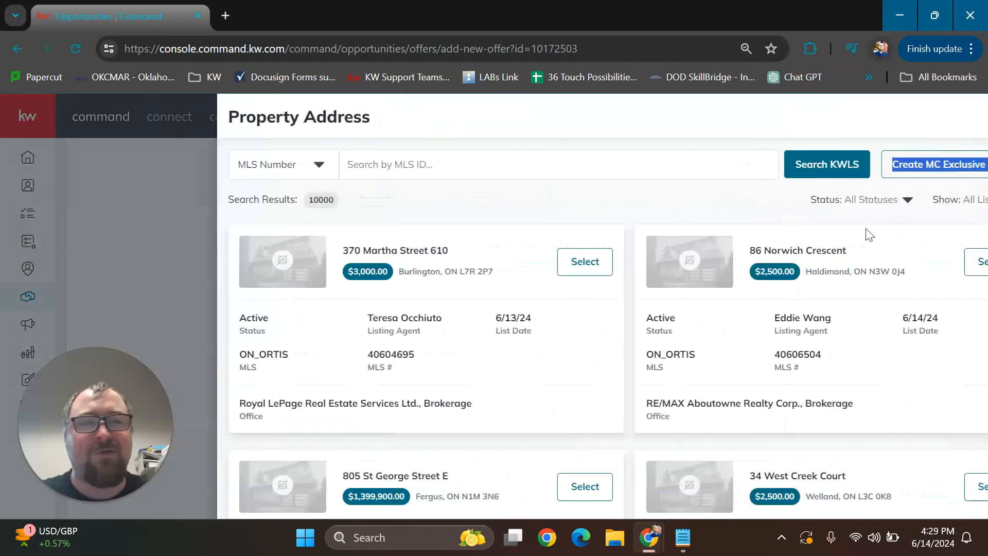
{"action": "left_click", "coordinate": [968, 116]}
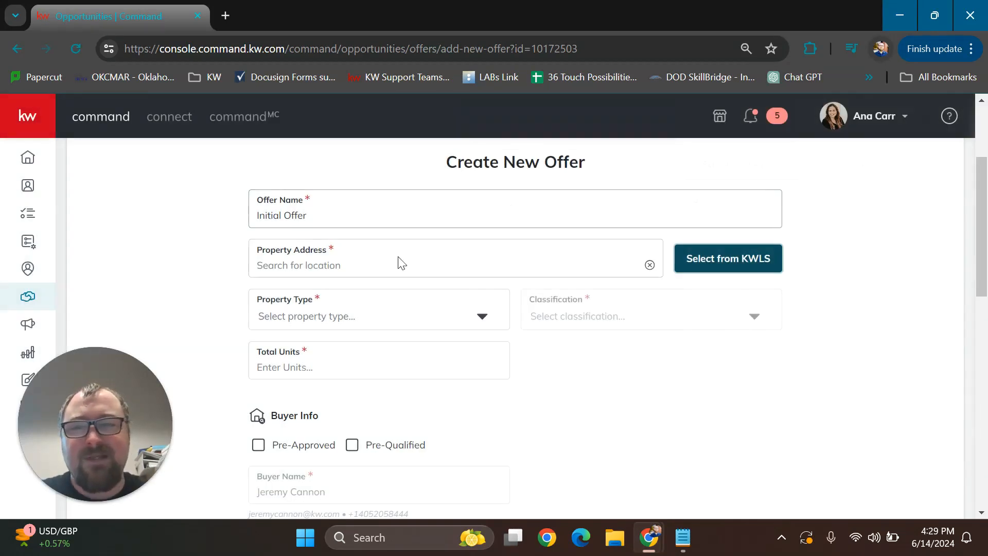
Fill in the offer's property address by searching for the street address and choosing the first suggested match
{"action": "left_click", "coordinate": [357, 264]}
{"action": "type", "text": "123 easy "}
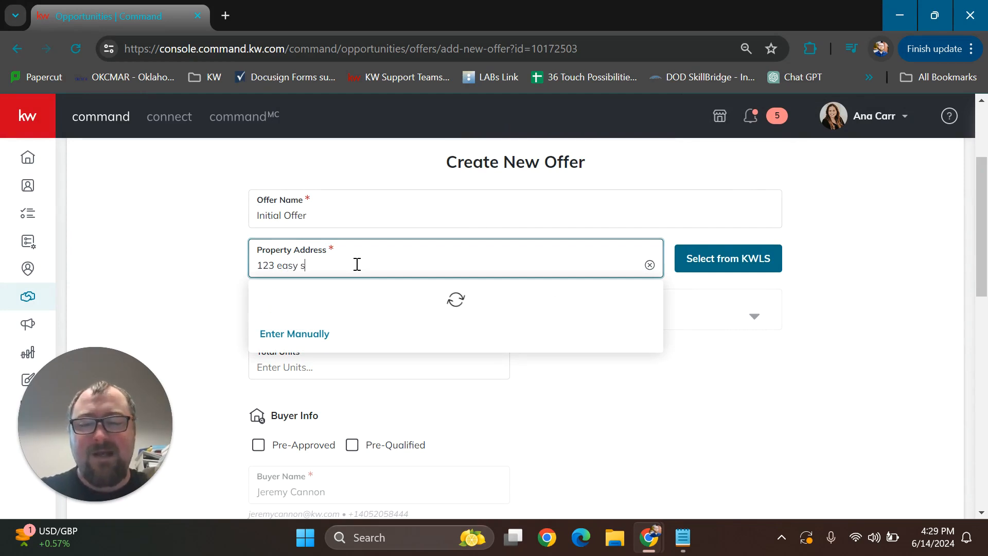
{"action": "type", "text": "street"}
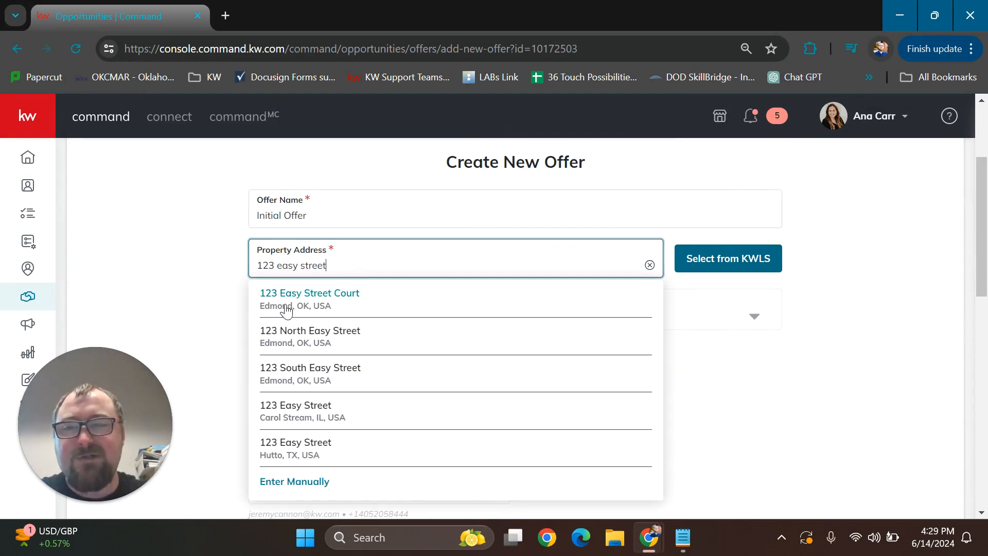
{"action": "left_click", "coordinate": [317, 297]}
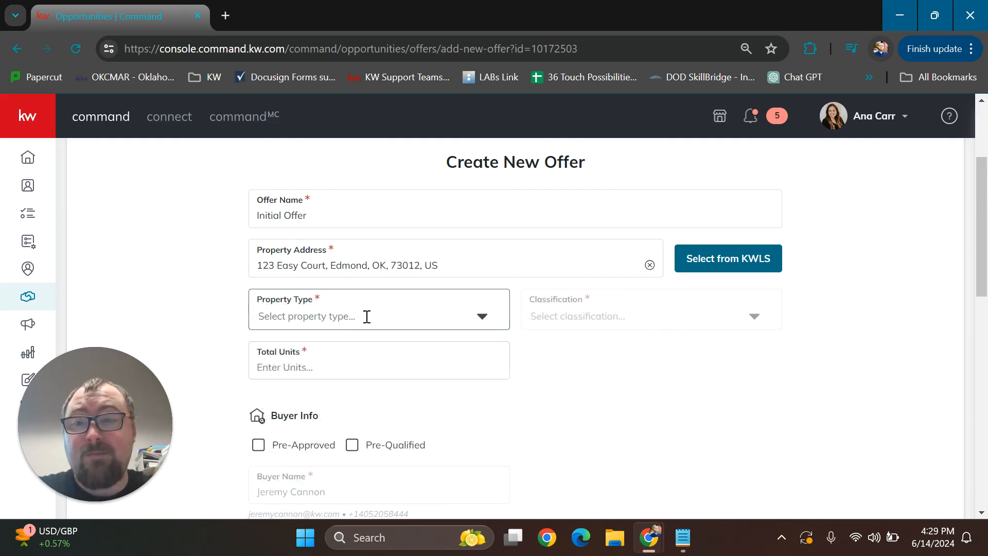
Set the offer's property type to Residential and its classification to Resale
{"action": "left_click", "coordinate": [482, 320]}
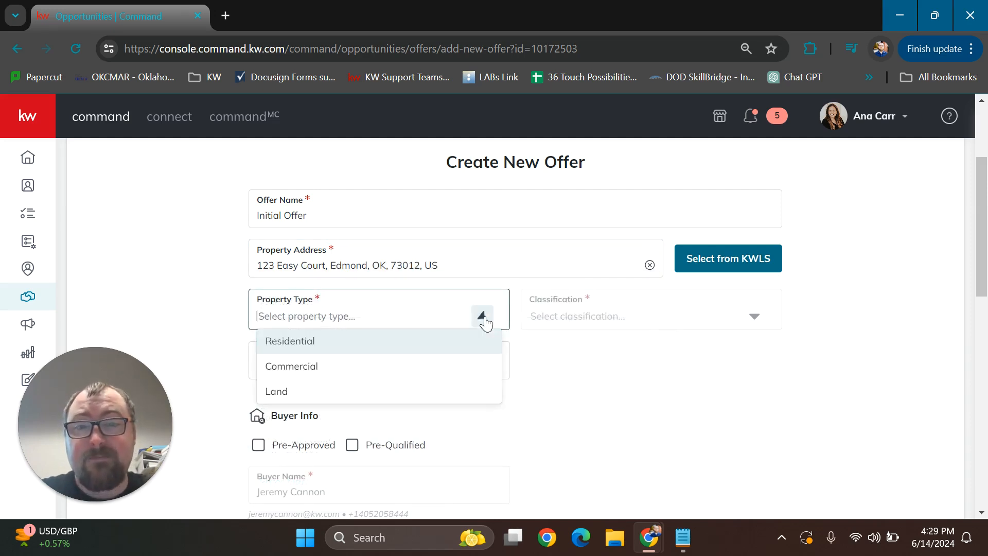
{"action": "left_click", "coordinate": [318, 351]}
{"action": "left_click", "coordinate": [756, 318]}
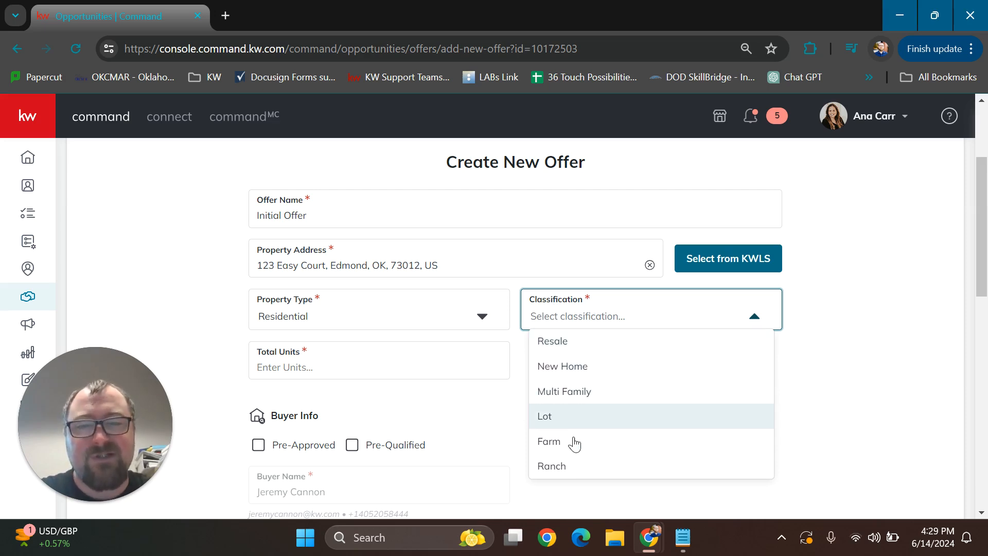
{"action": "left_click", "coordinate": [566, 342]}
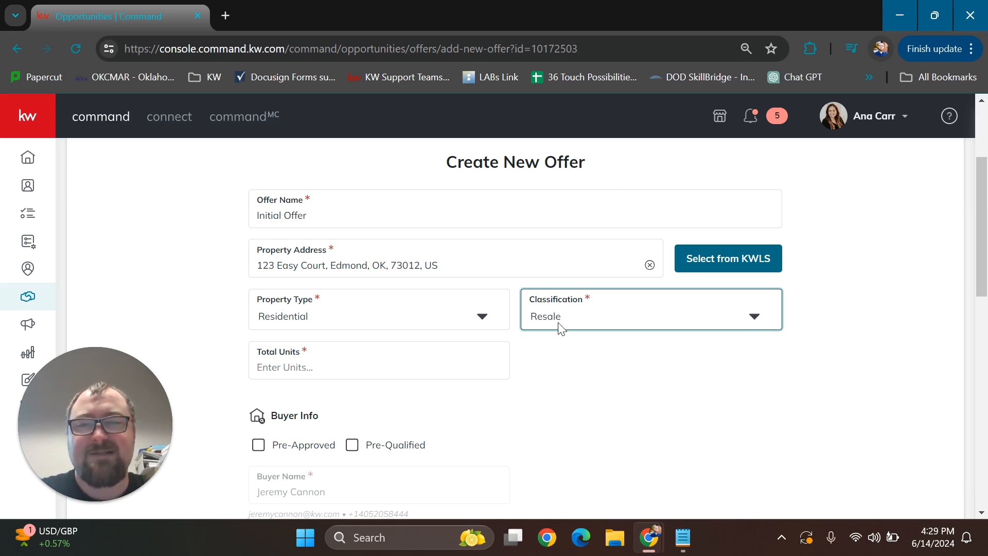
Set the offer's total units to 1
{"action": "left_click", "coordinate": [362, 366]}
{"action": "type", "text": "1"}
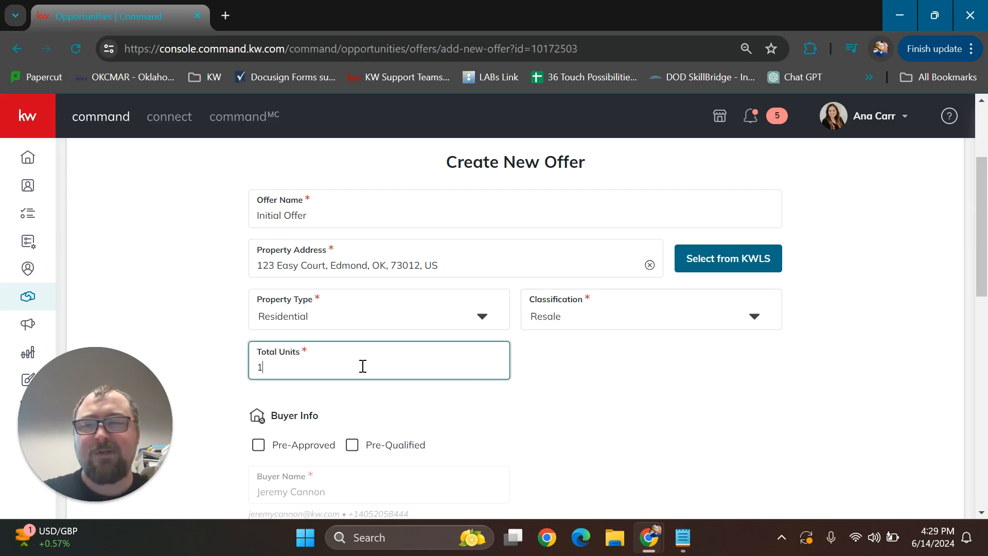
{"action": "left_click", "coordinate": [546, 387]}
{"action": "double_click", "coordinate": [297, 367]}
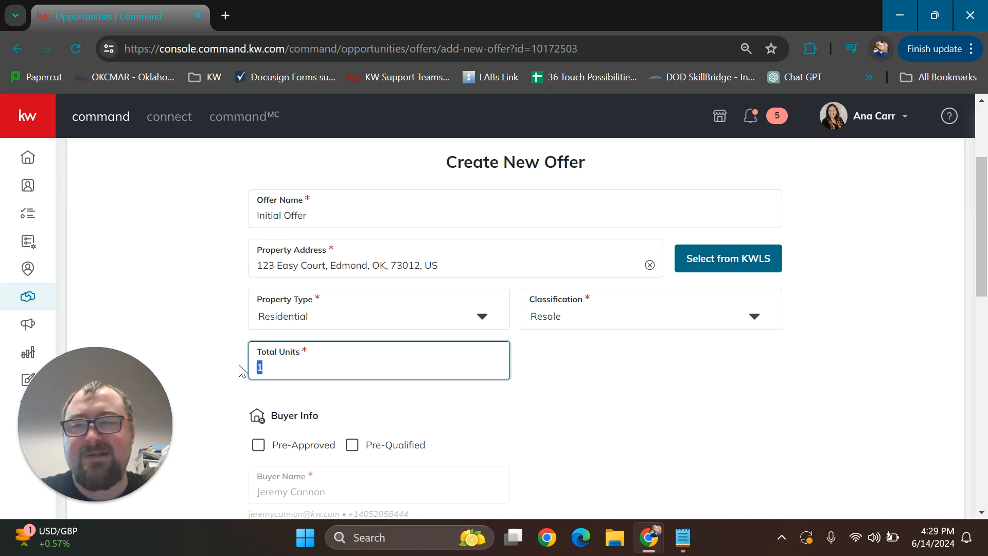
{"action": "left_click", "coordinate": [294, 366]}
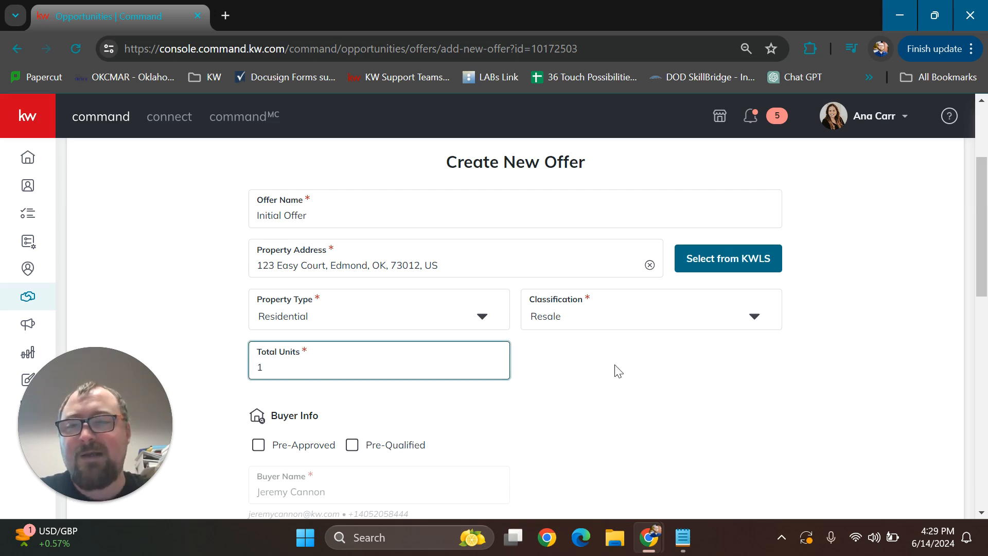
Fill in the seller's full name in the offer's Seller Info section
{"action": "left_click", "coordinate": [618, 371]}
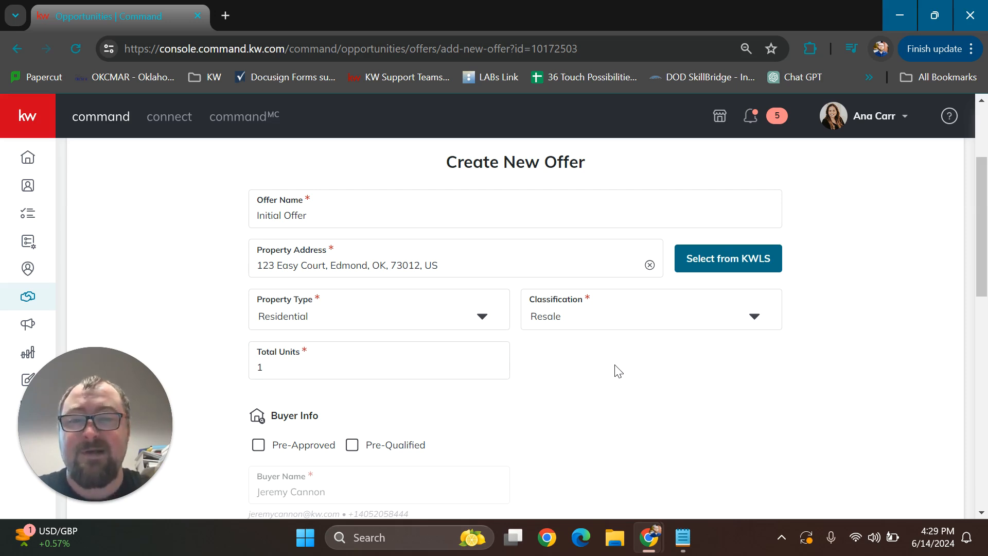
{"action": "scroll", "coordinate": [618, 370], "scroll_direction": "down", "scroll_amount": 5}
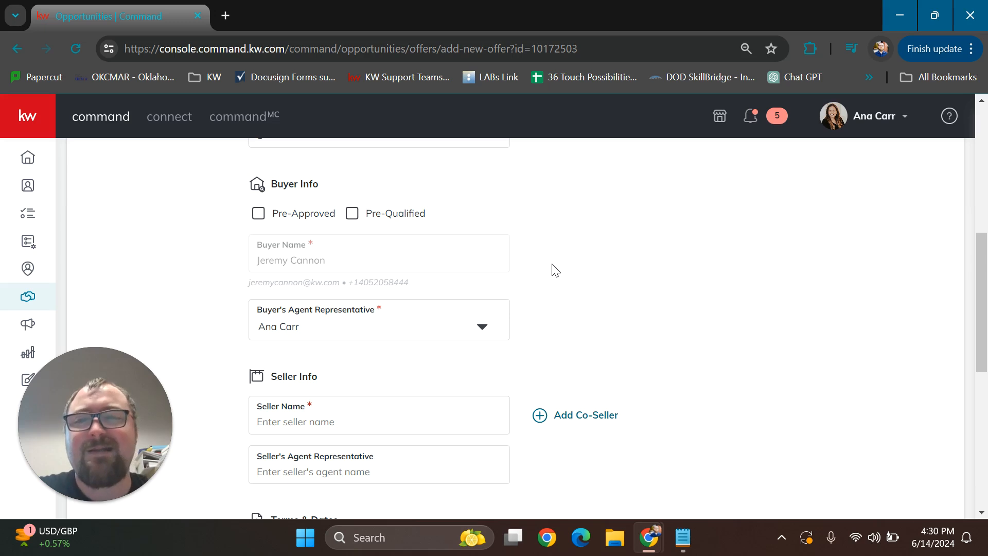
{"action": "scroll", "coordinate": [658, 278], "scroll_direction": "down", "scroll_amount": 1}
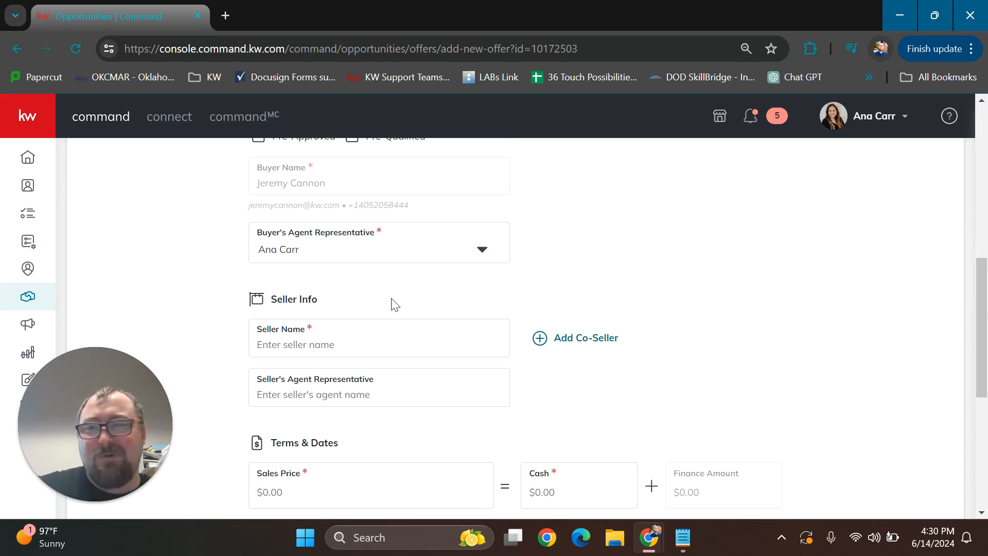
{"action": "scroll", "coordinate": [640, 267], "scroll_direction": "down", "scroll_amount": 2}
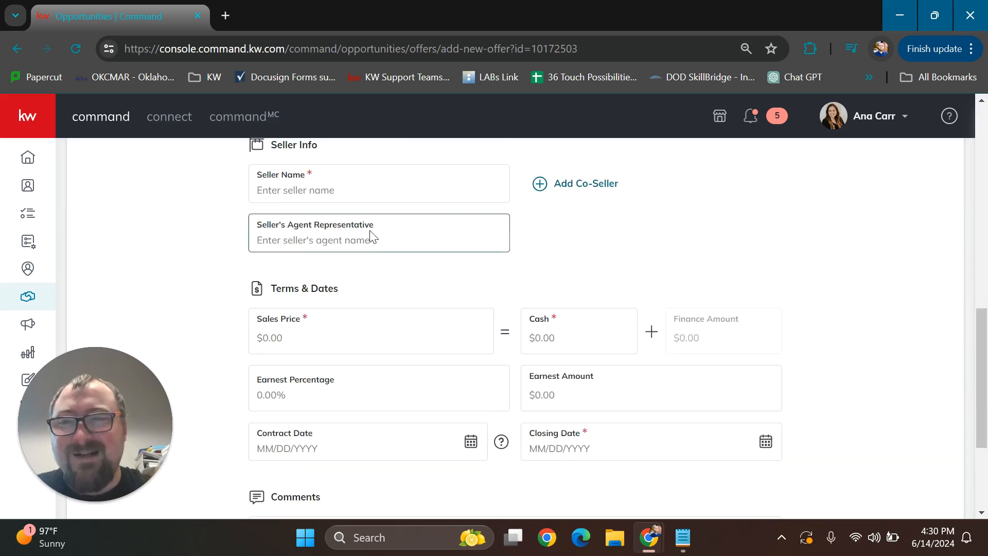
{"action": "scroll", "coordinate": [371, 238], "scroll_direction": "up", "scroll_amount": 2}
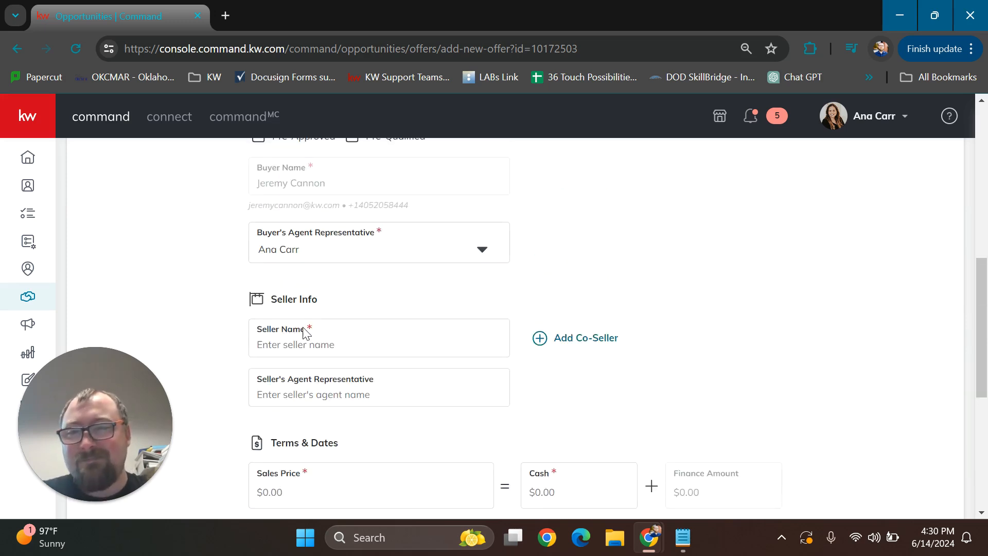
{"action": "left_click", "coordinate": [315, 343]}
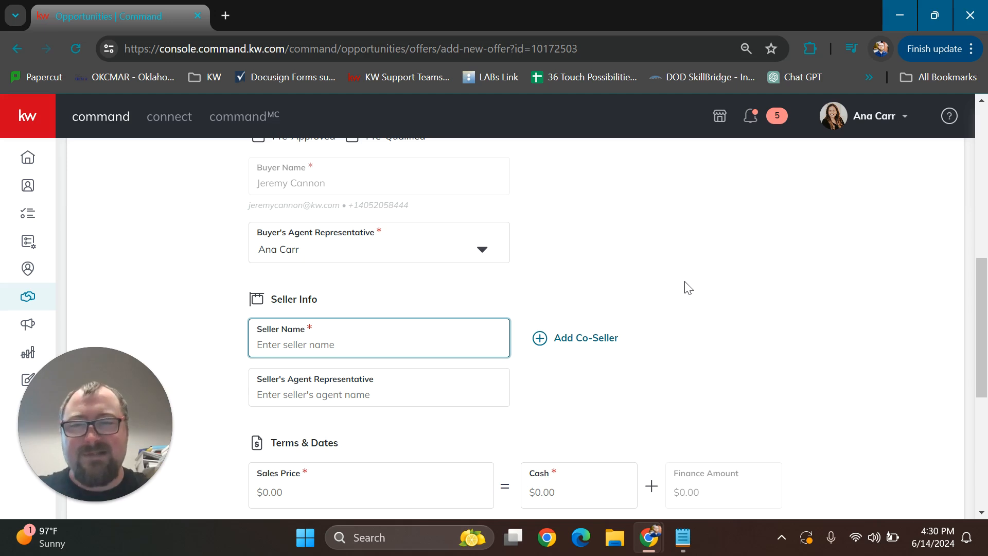
{"action": "type", "text": "Jho"}
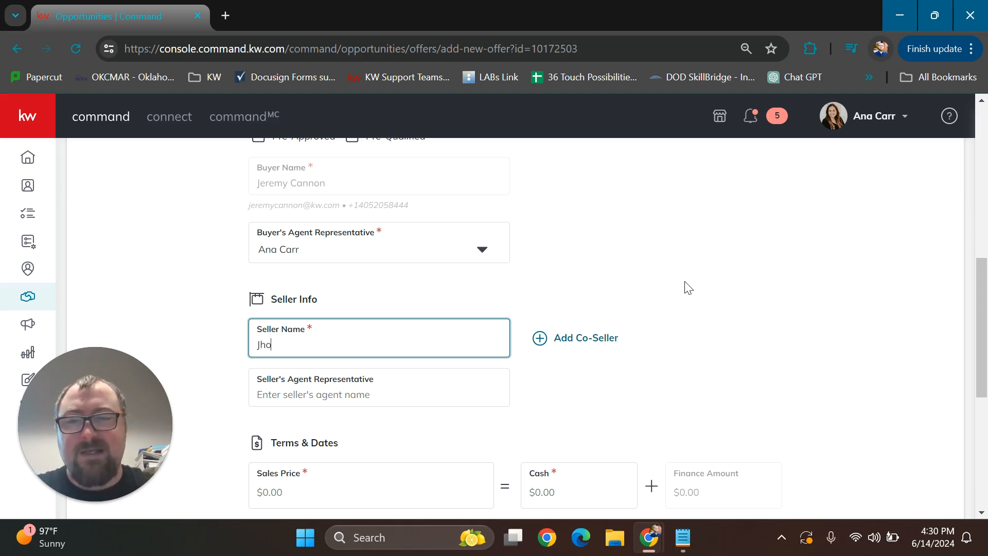
{"action": "key", "text": "BackSpace"}
{"action": "key", "text": "BackSpace"}
{"action": "type", "text": "ohn Smith"}
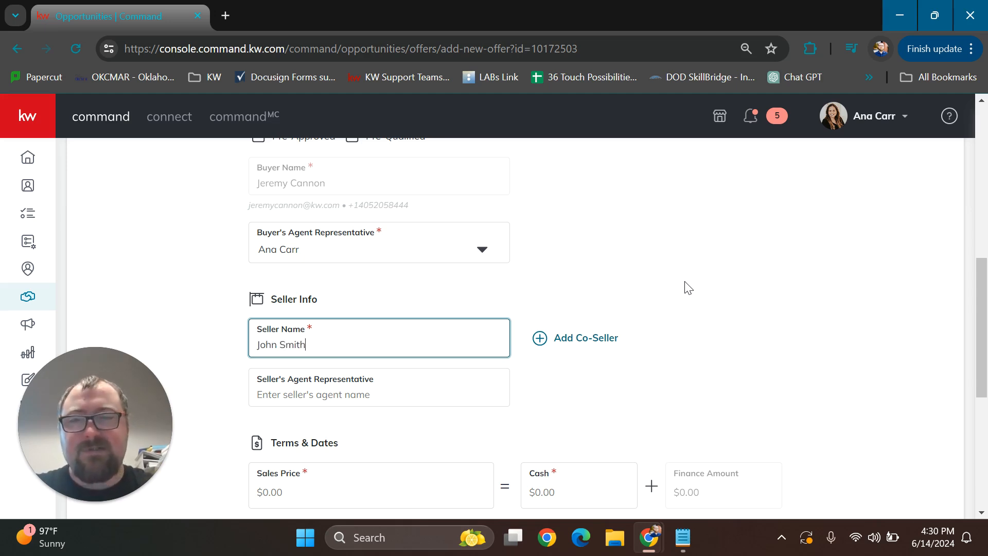
{"action": "left_click", "coordinate": [705, 316]}
{"action": "scroll", "coordinate": [701, 324], "scroll_direction": "down", "scroll_amount": 2}
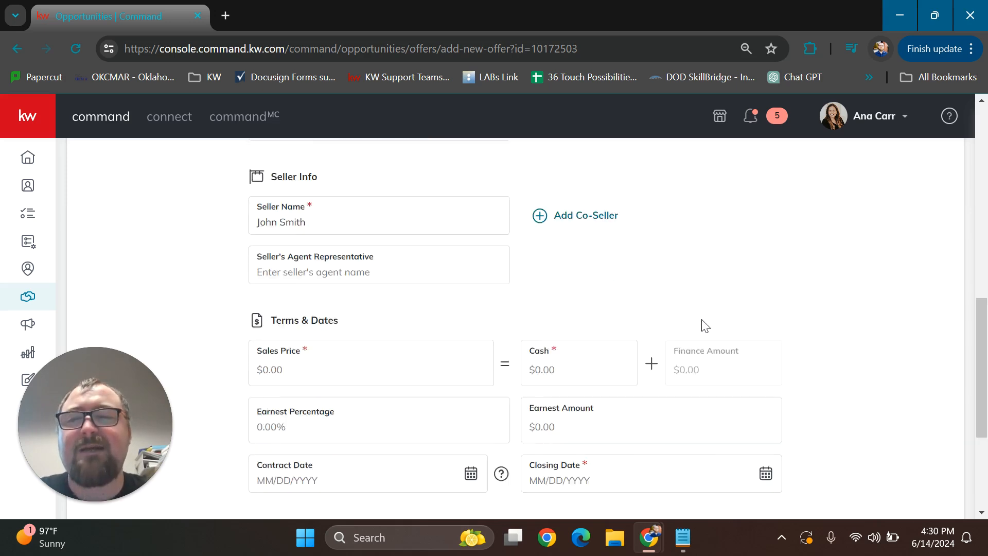
{"action": "scroll", "coordinate": [682, 330], "scroll_direction": "up", "scroll_amount": 1}
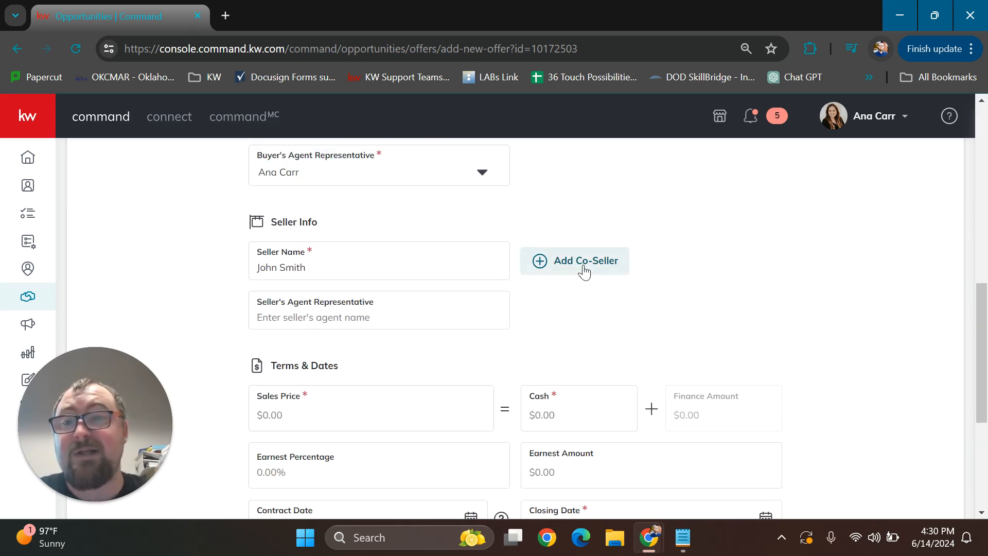
{"action": "left_click", "coordinate": [355, 313]}
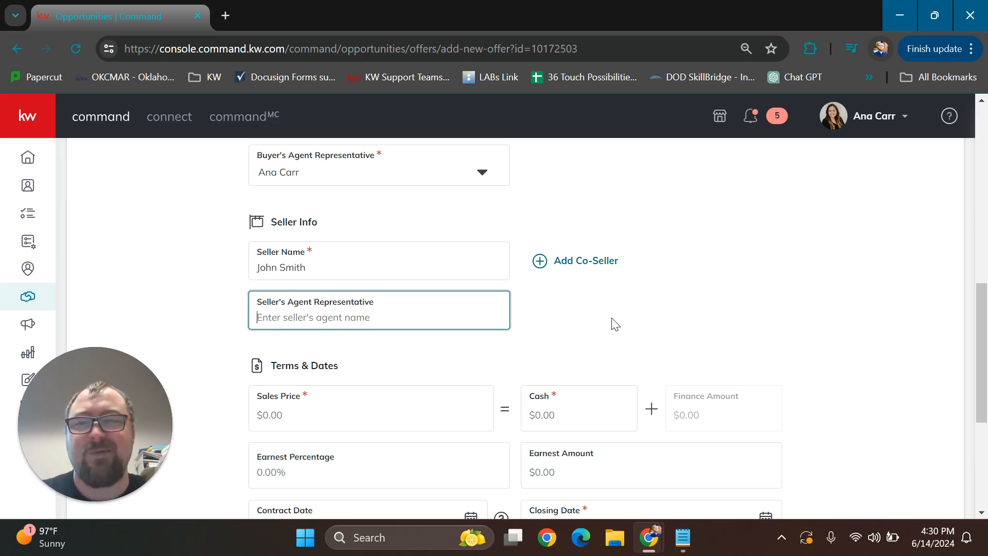
{"action": "scroll", "coordinate": [764, 301], "scroll_direction": "down", "scroll_amount": 1}
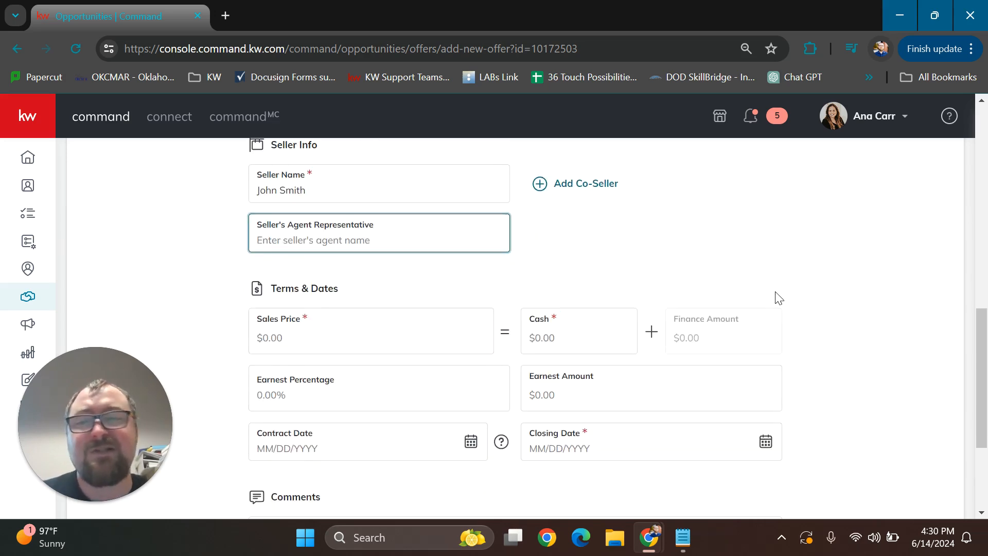
{"action": "left_click", "coordinate": [847, 280]}
Set the offer's sales price to $500,000 in the Terms & Dates section
{"action": "scroll", "coordinate": [838, 280], "scroll_direction": "down", "scroll_amount": 1}
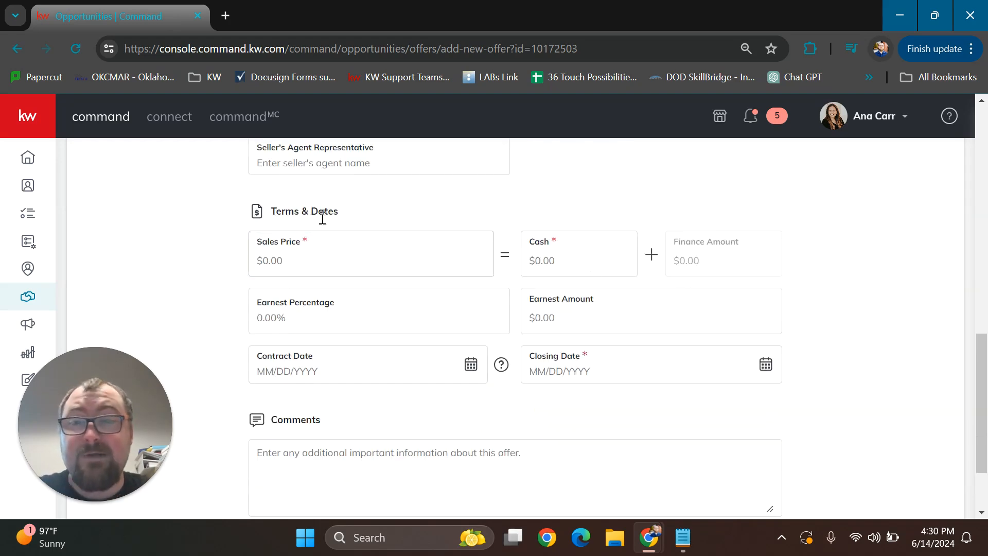
{"action": "left_click", "coordinate": [303, 265]}
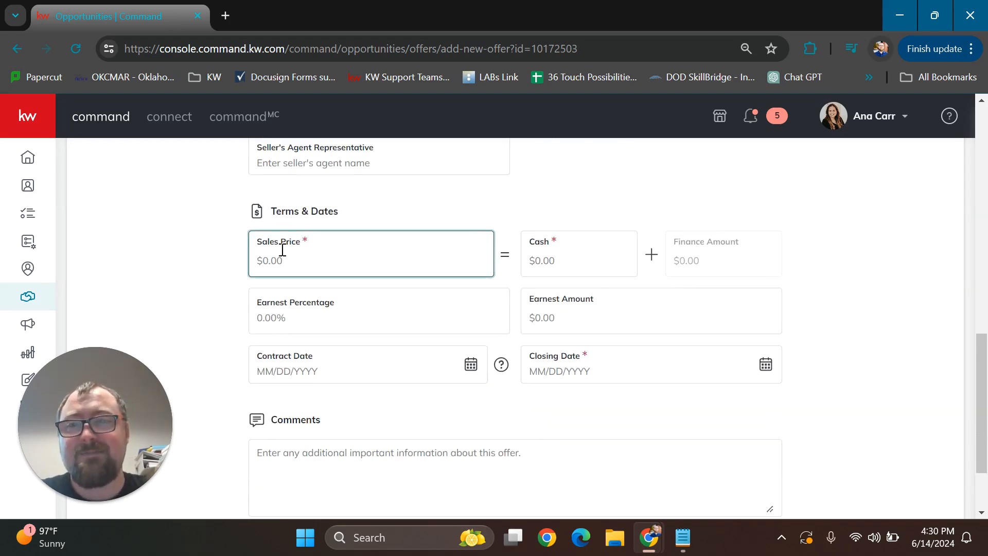
{"action": "type", "text": "500,00"}
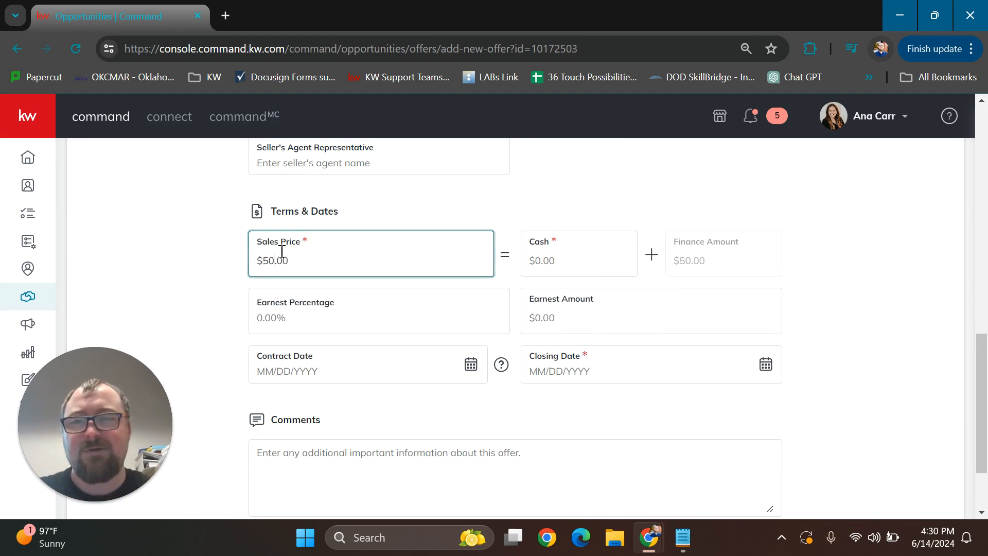
{"action": "type", "text": "0"}
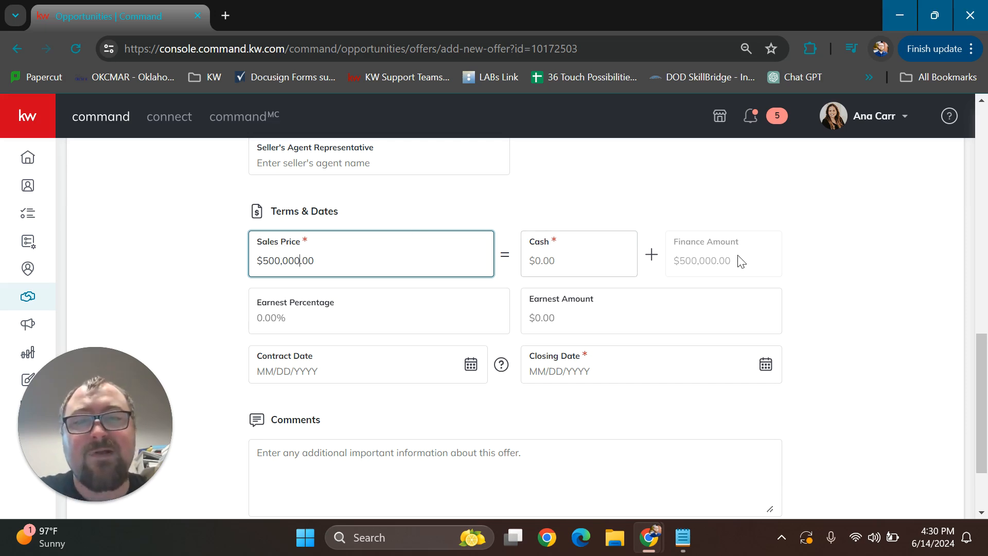
{"action": "left_click", "coordinate": [678, 248]}
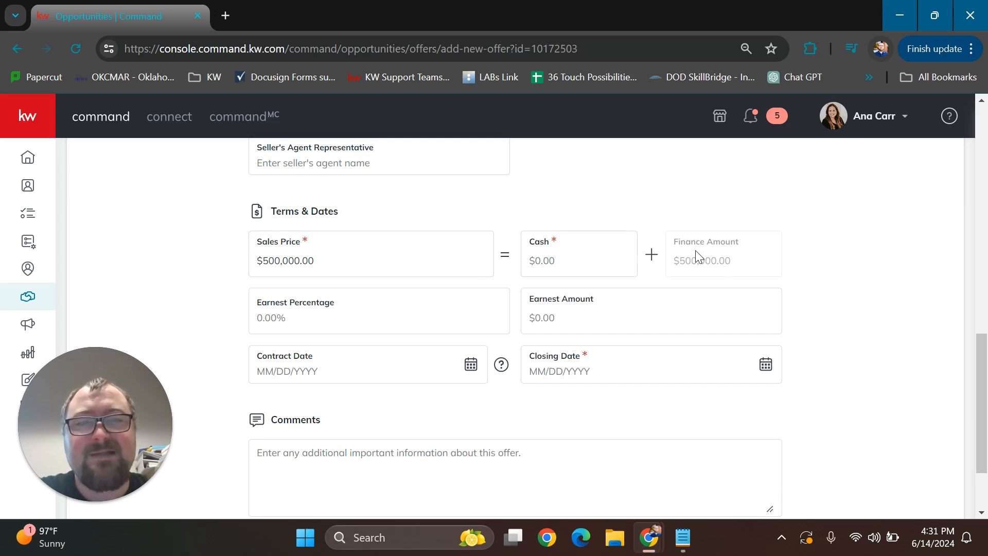
Enter $0 as the cash portion of the sales price
{"action": "left_click", "coordinate": [554, 262]}
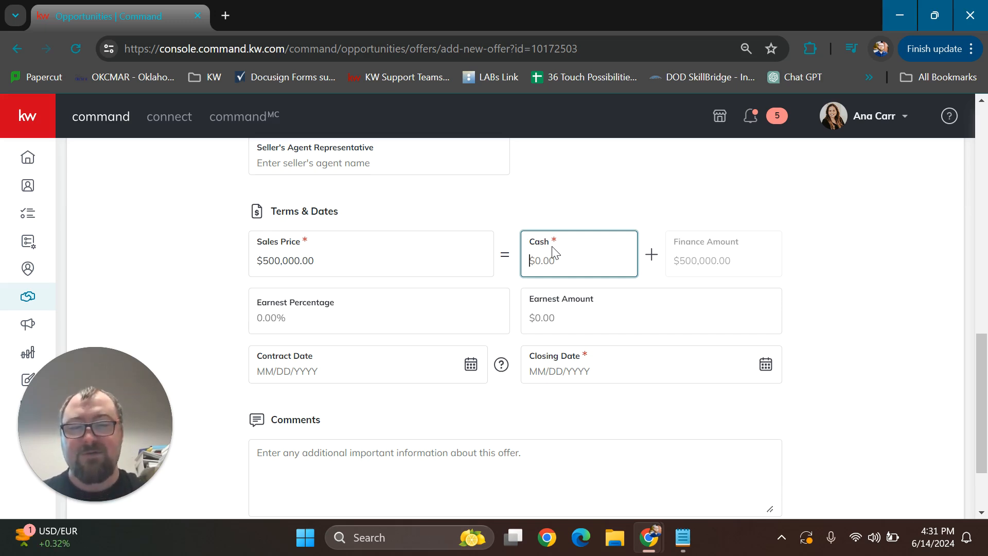
{"action": "type", "text": "0"}
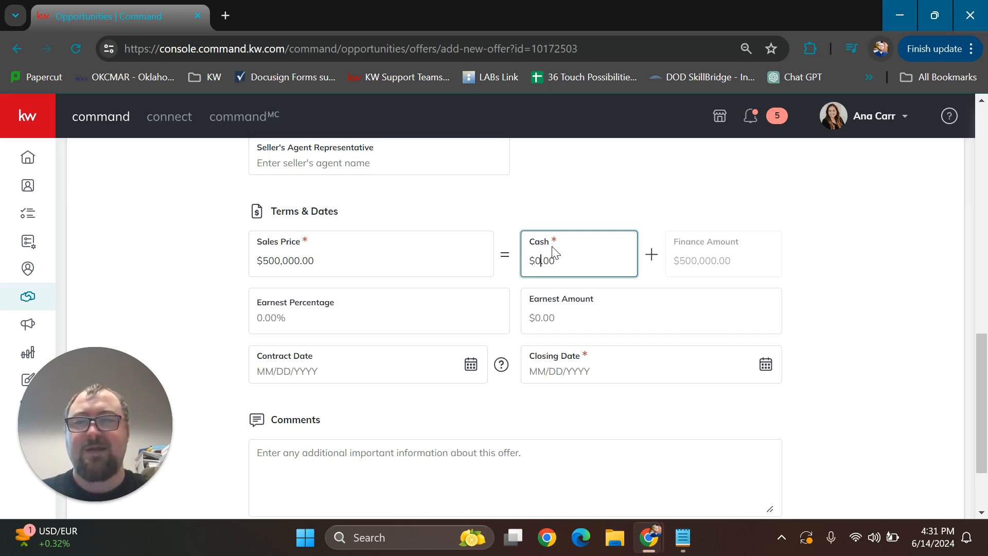
{"action": "left_click", "coordinate": [809, 263]}
Try a cash portion of $100,000 and set it back to $0
{"action": "left_click", "coordinate": [577, 261]}
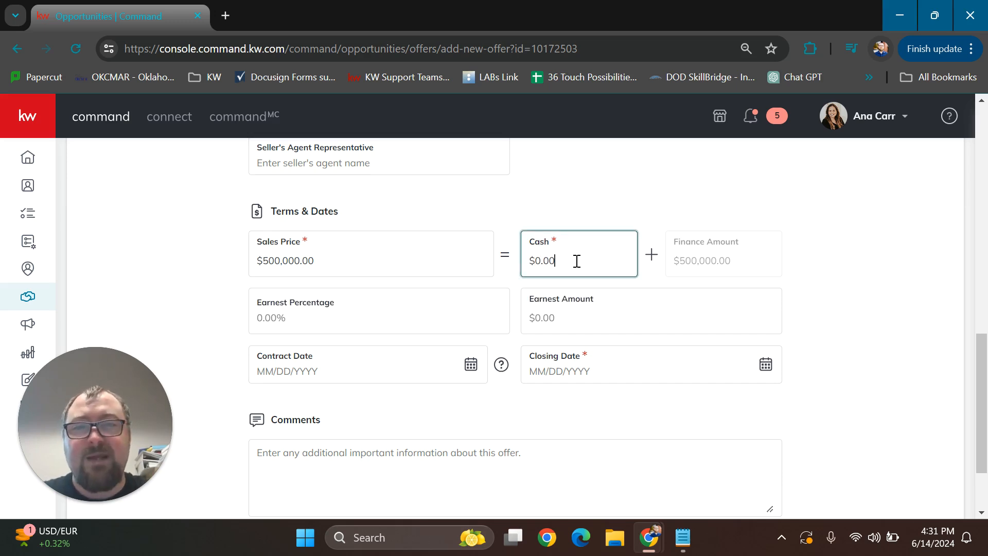
{"action": "left_click_drag", "start_coordinate": [577, 261], "coordinate": [476, 262]}
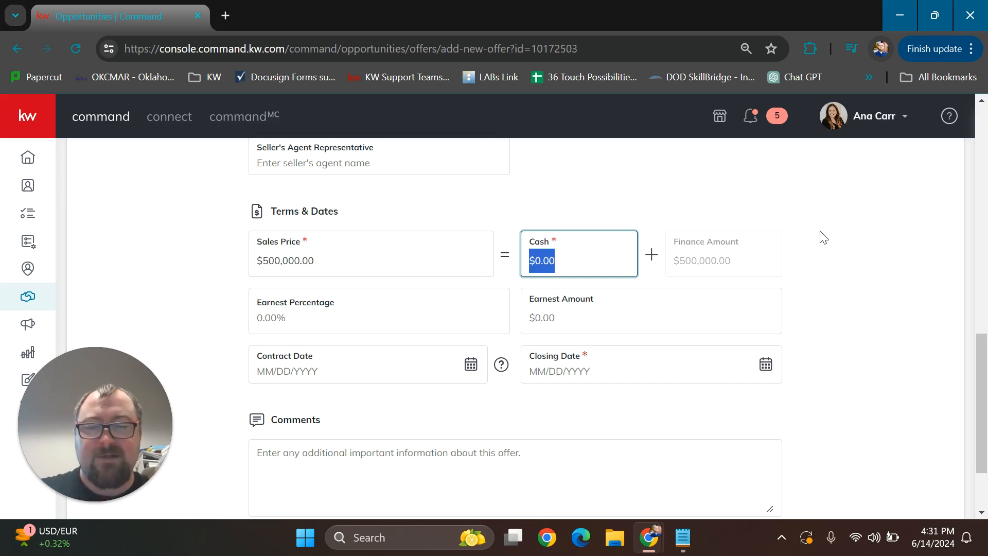
{"action": "type", "text": "100000"}
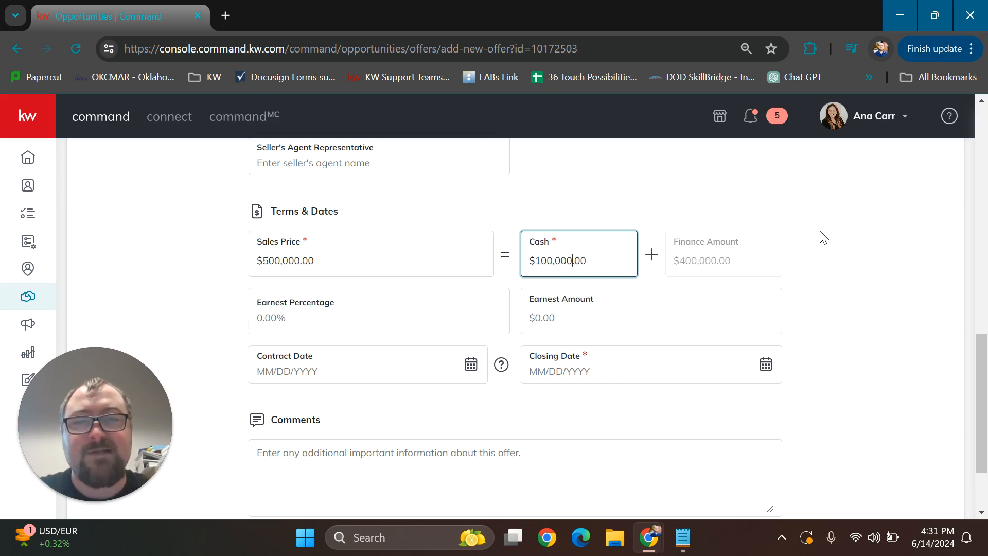
{"action": "left_click", "coordinate": [834, 254]}
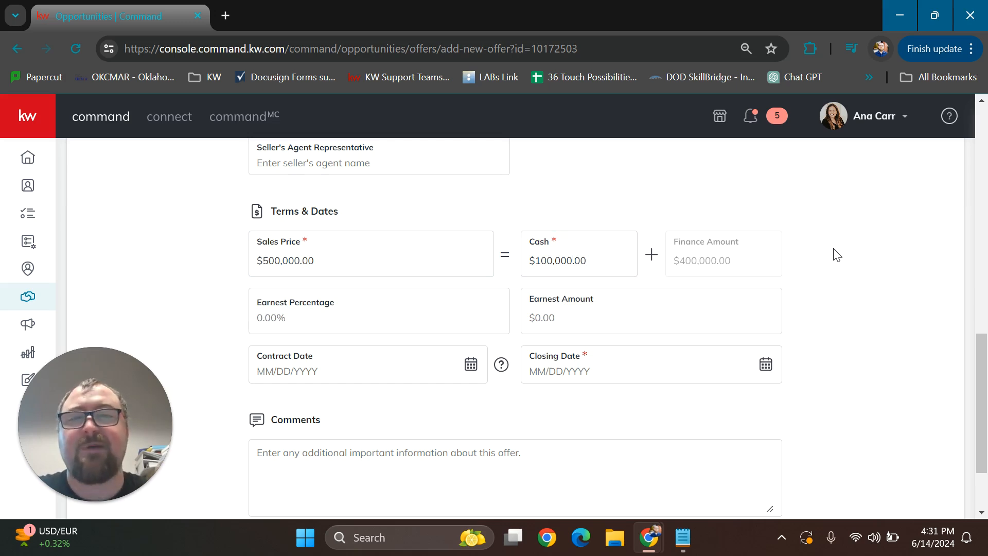
{"action": "double_click", "coordinate": [577, 264]}
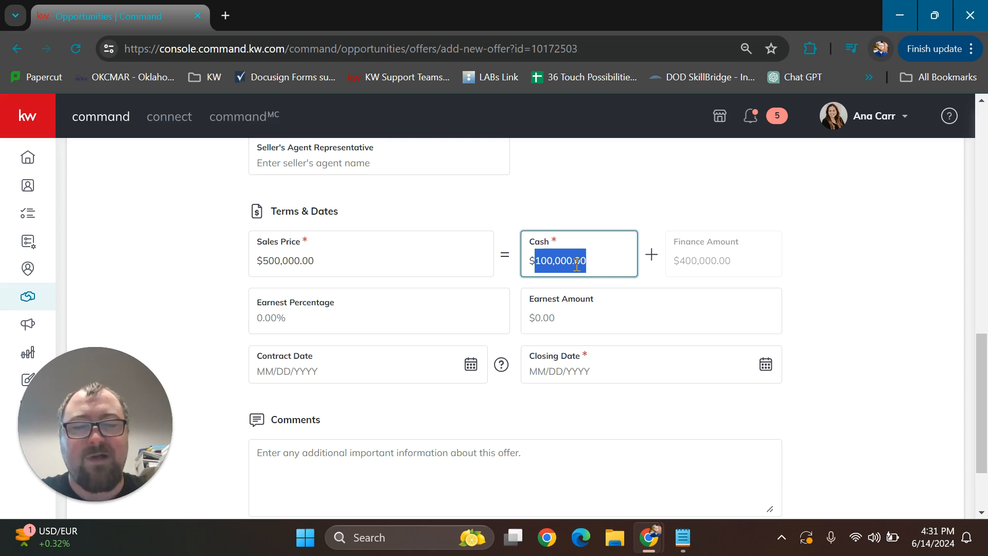
{"action": "type", "text": "0"}
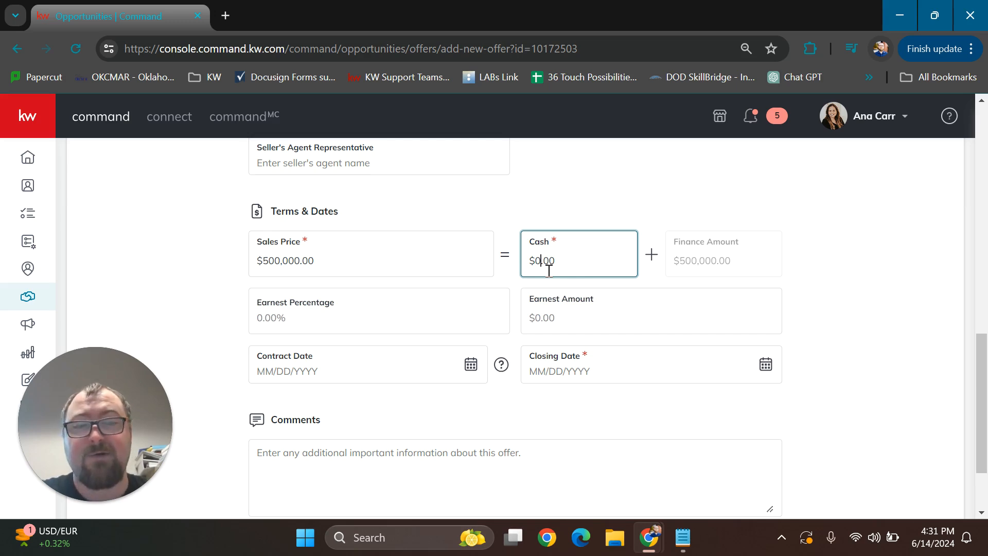
Set the offer's earnest percentage to 1%
{"action": "left_click", "coordinate": [391, 322]}
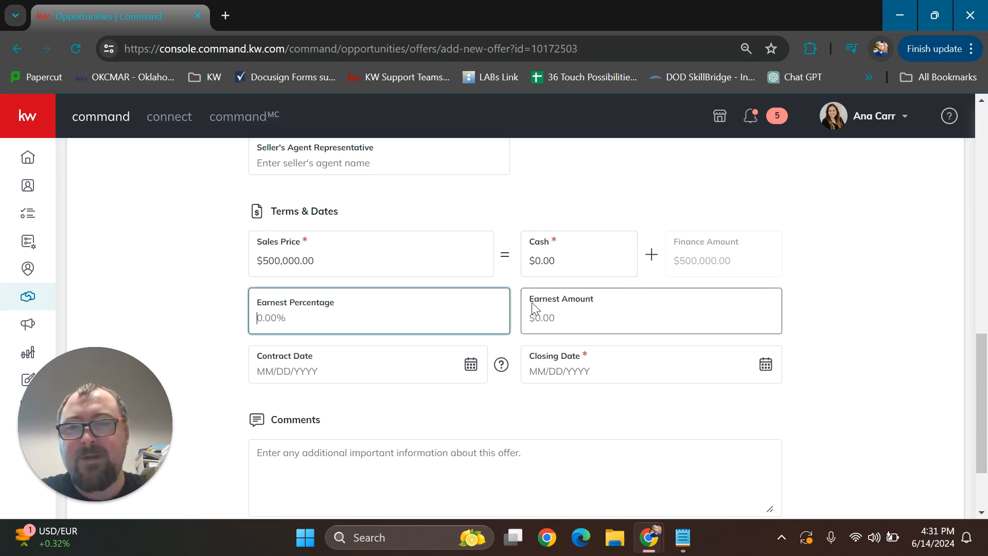
{"action": "scroll", "coordinate": [810, 270], "scroll_direction": "down", "scroll_amount": 2}
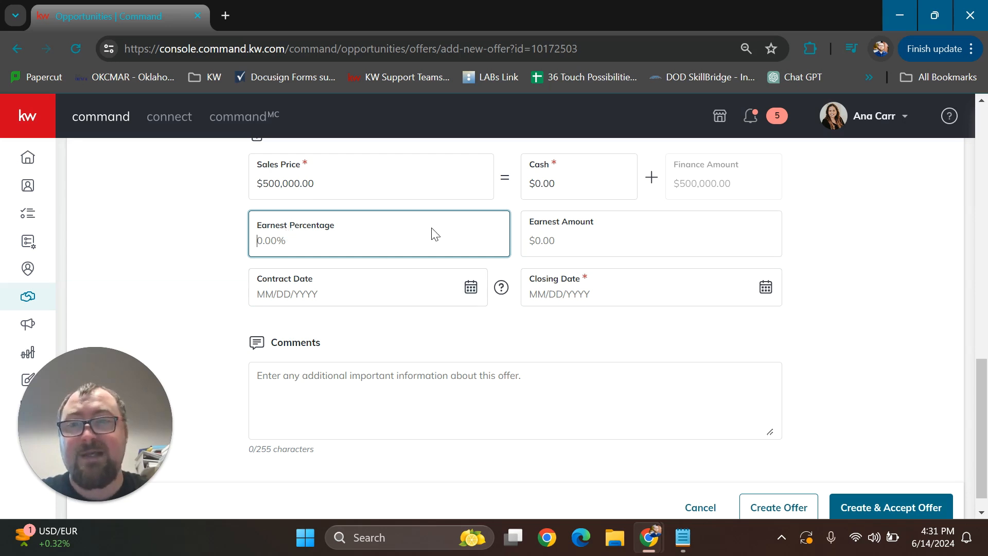
{"action": "type", "text": "1"}
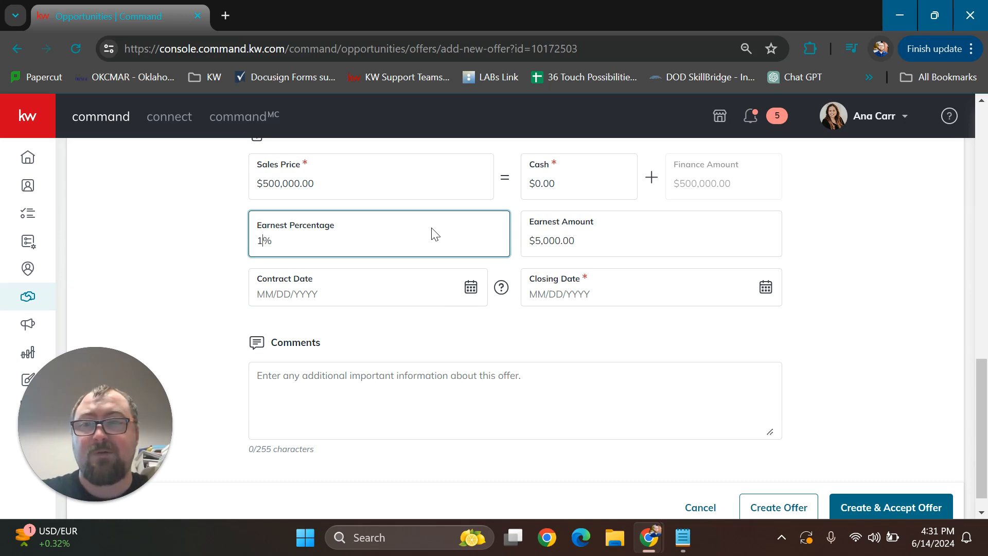
Replace the earnest amount with $1,500
{"action": "left_click", "coordinate": [602, 237]}
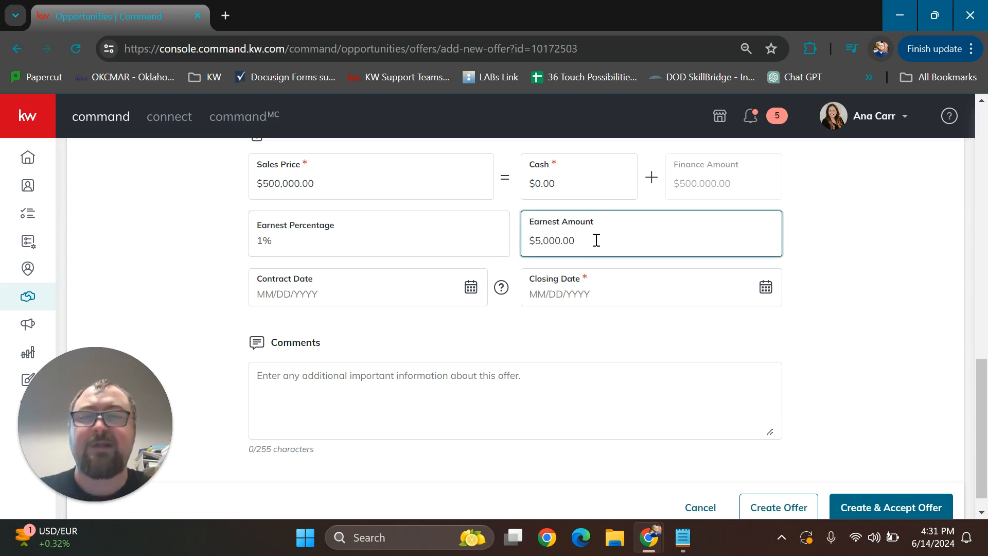
{"action": "left_click_drag", "start_coordinate": [597, 238], "coordinate": [498, 242]}
{"action": "type", "text": "1500"}
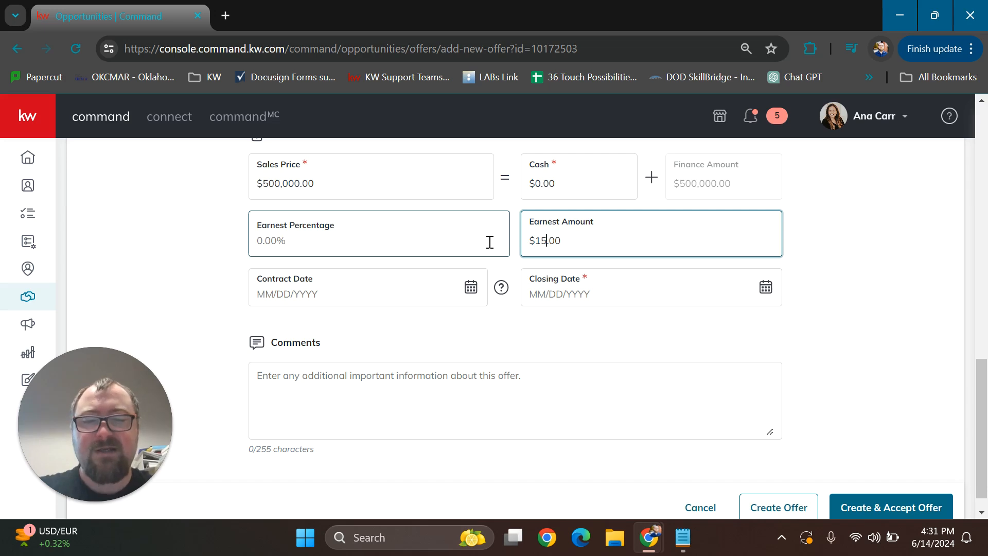
{"action": "left_click", "coordinate": [890, 254]}
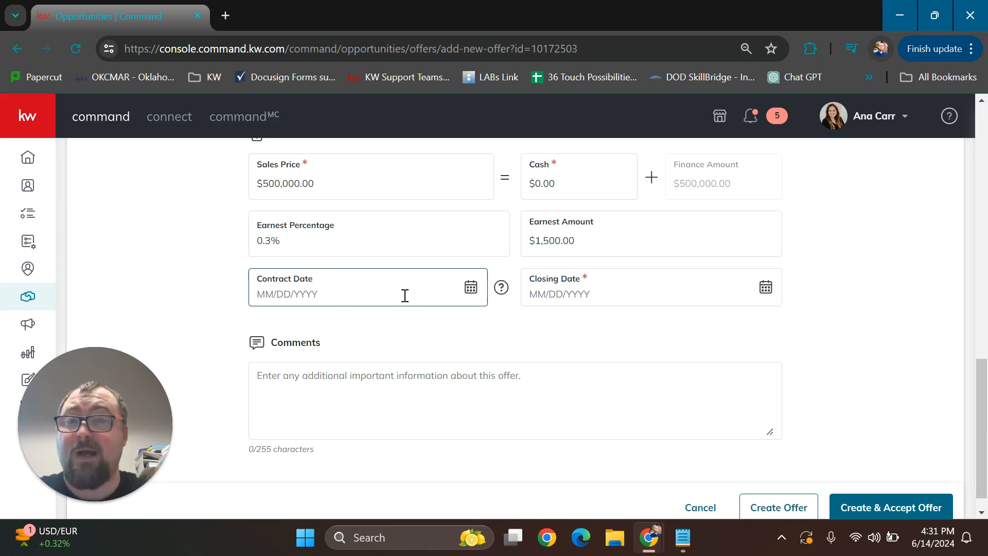
Set the offer's contract date to June 10, 2024
{"action": "left_click", "coordinate": [472, 291]}
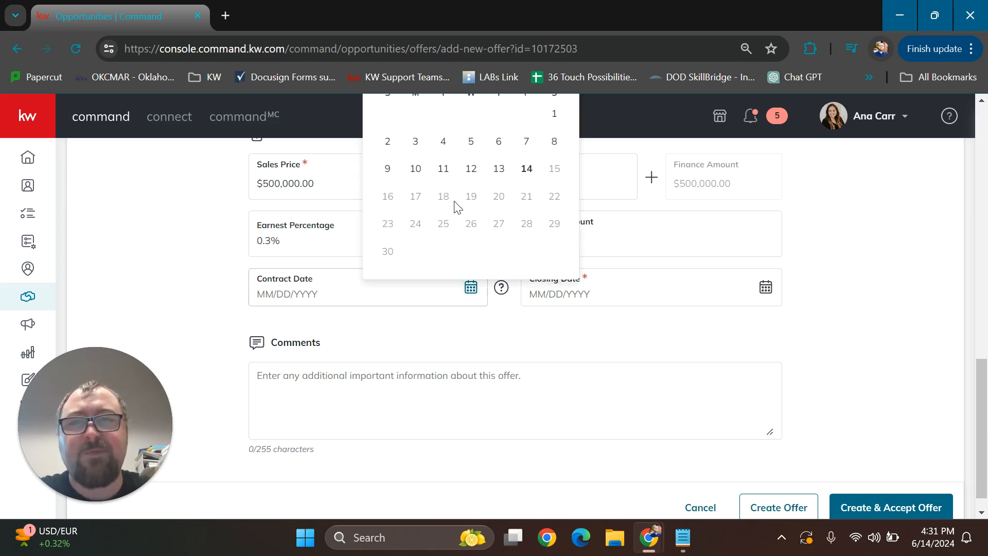
{"action": "scroll", "coordinate": [479, 227], "scroll_direction": "up", "scroll_amount": 2}
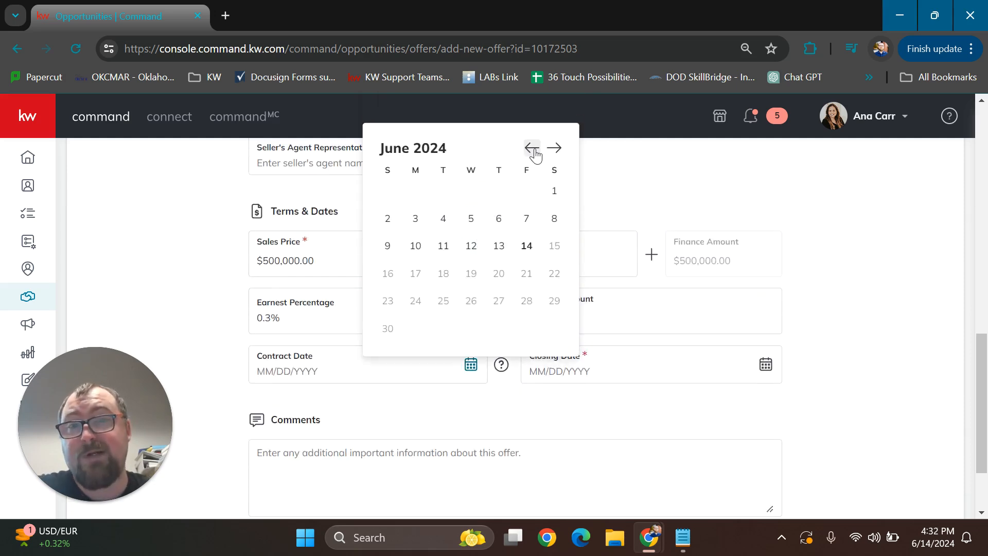
{"action": "left_click", "coordinate": [416, 246]}
Set the offer's closing date to July 8, 2024
{"action": "left_click", "coordinate": [766, 365]}
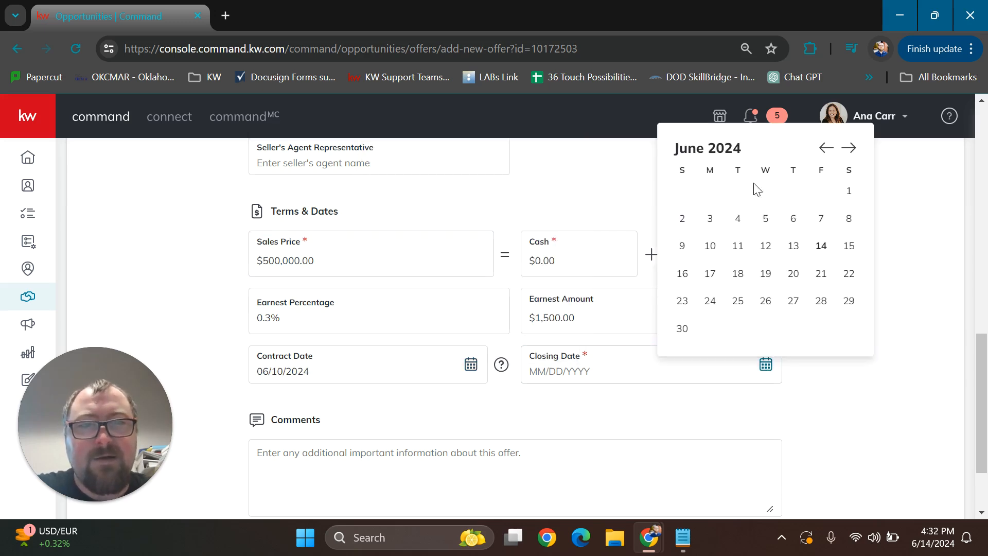
{"action": "left_click", "coordinate": [849, 149]}
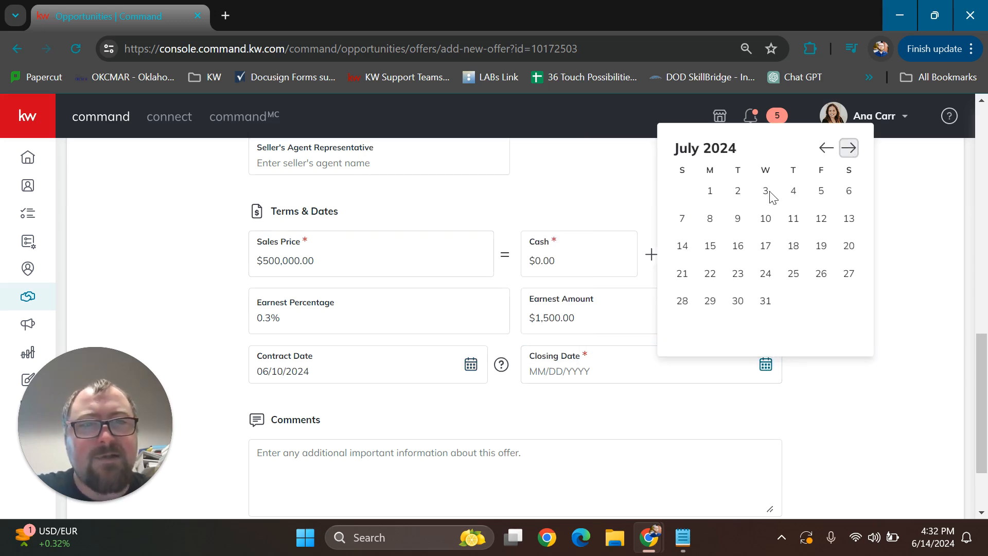
{"action": "left_click", "coordinate": [711, 219]}
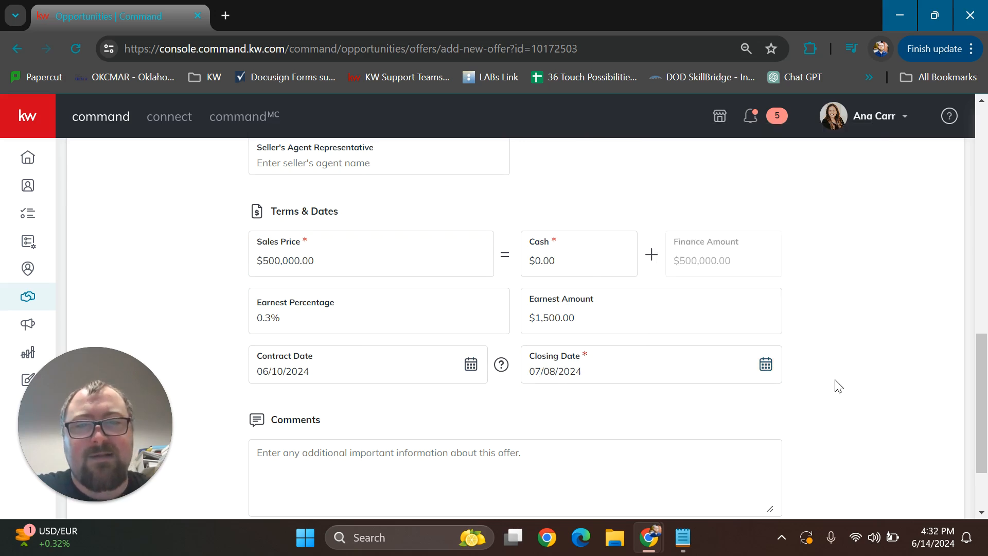
Create and accept the offer, leaving its comments blank
{"action": "scroll", "coordinate": [842, 355], "scroll_direction": "down", "scroll_amount": 1}
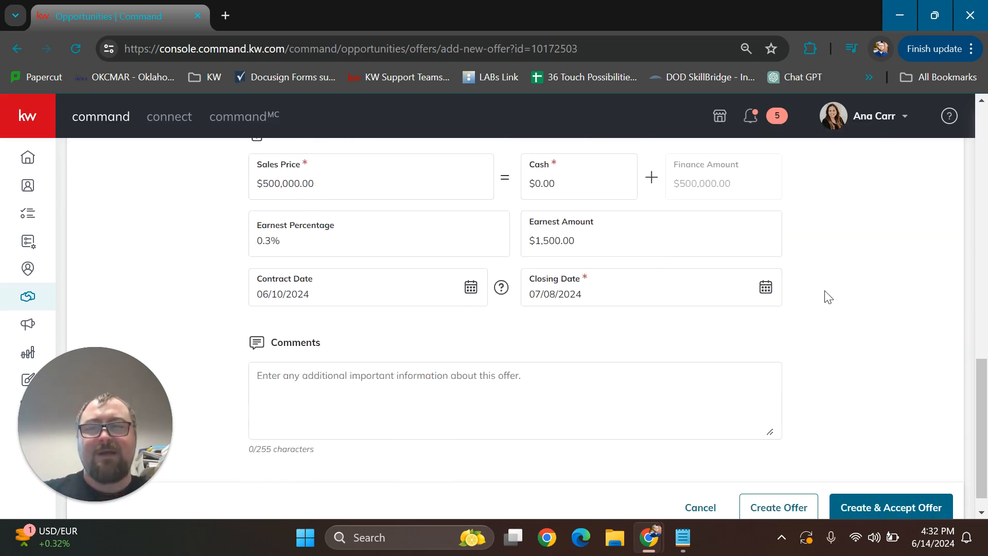
{"action": "left_click", "coordinate": [358, 385]}
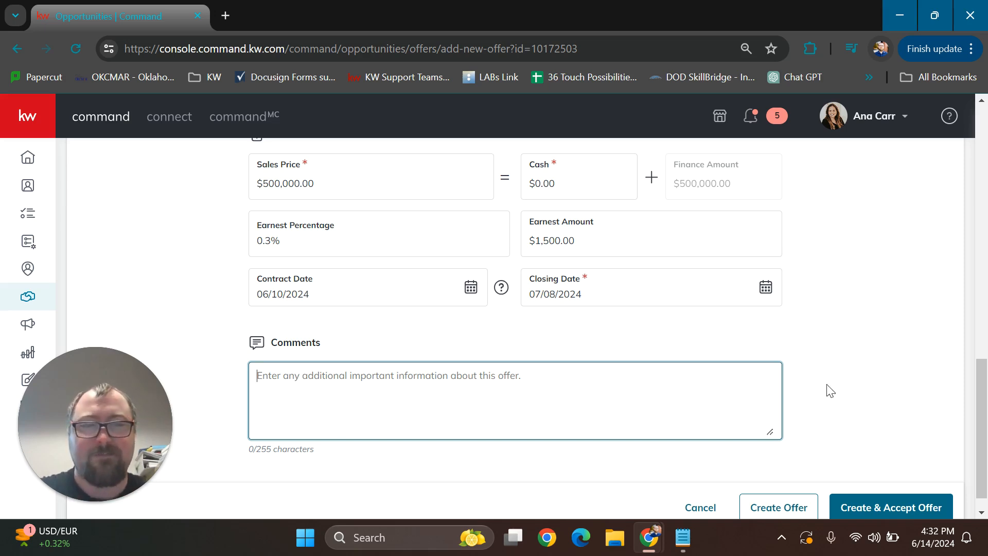
{"action": "left_click", "coordinate": [895, 509]}
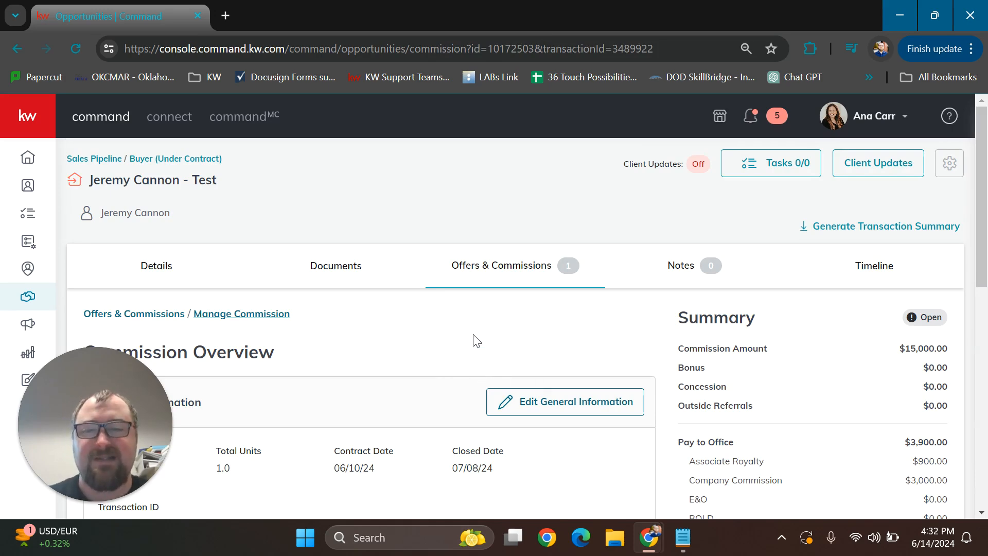
Review the transaction's editable general information in the commission overview and close it without saving
{"action": "scroll", "coordinate": [478, 330], "scroll_direction": "down", "scroll_amount": 1}
{"action": "scroll", "coordinate": [479, 329], "scroll_direction": "down", "scroll_amount": 1}
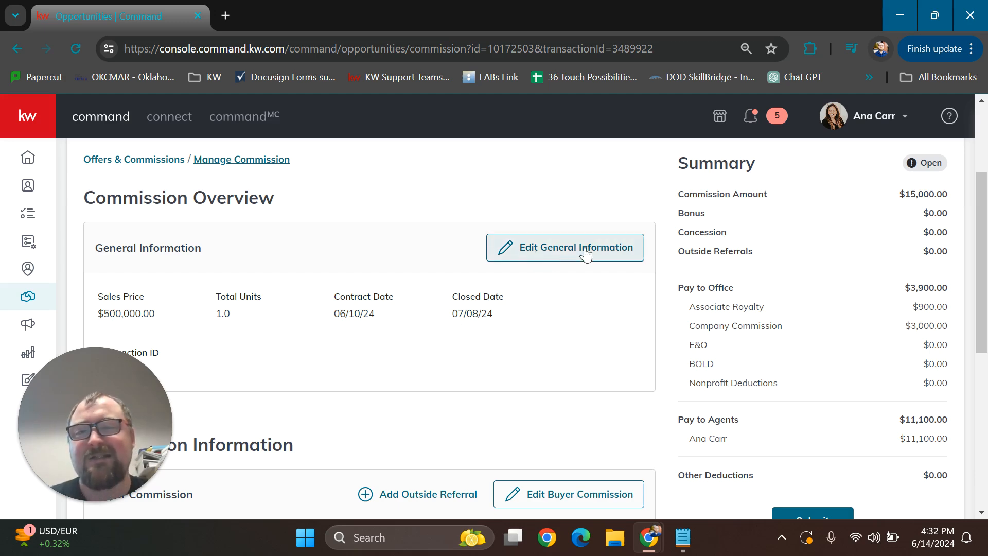
{"action": "left_click", "coordinate": [532, 256]}
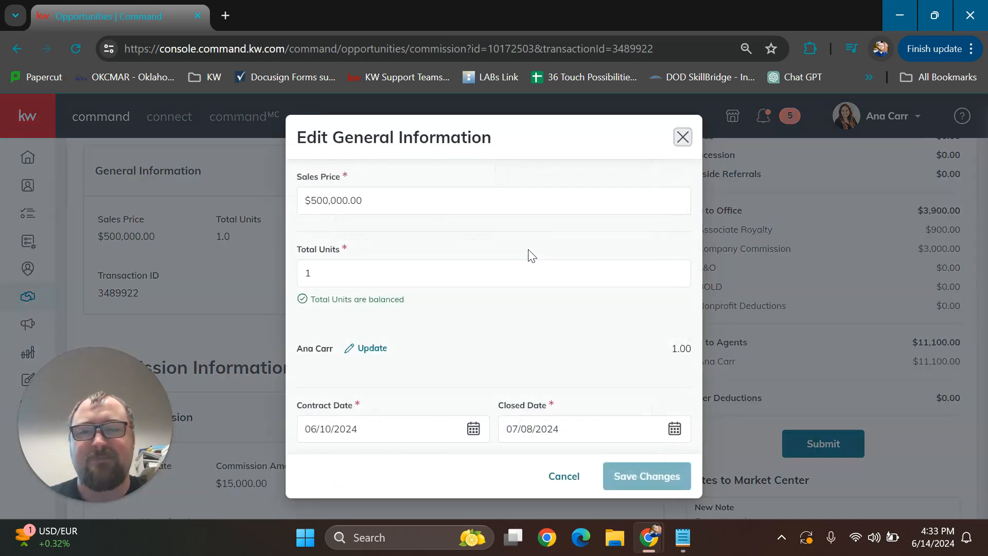
{"action": "left_click", "coordinate": [570, 483]}
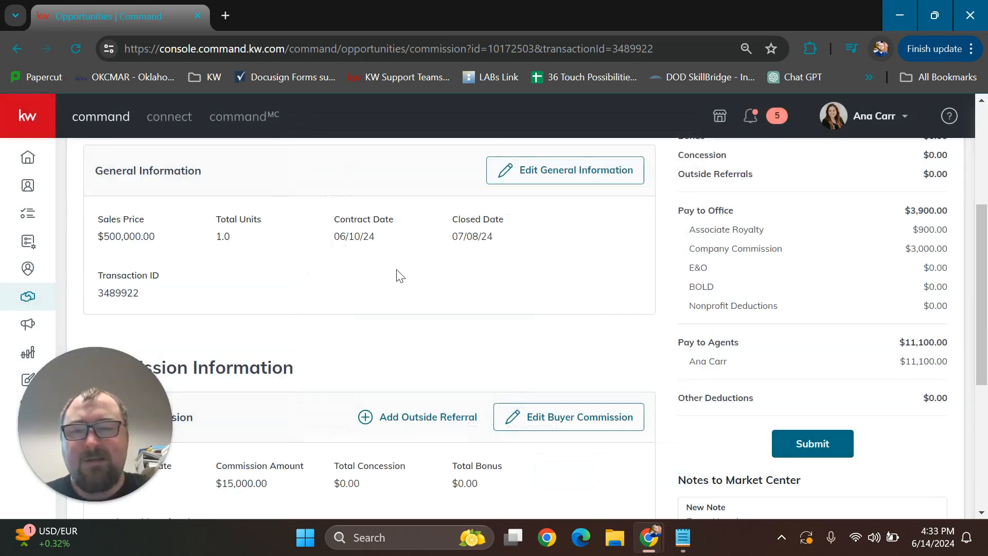
Change the buyer commission amount to $14,500
{"action": "scroll", "coordinate": [397, 275], "scroll_direction": "down", "scroll_amount": 3}
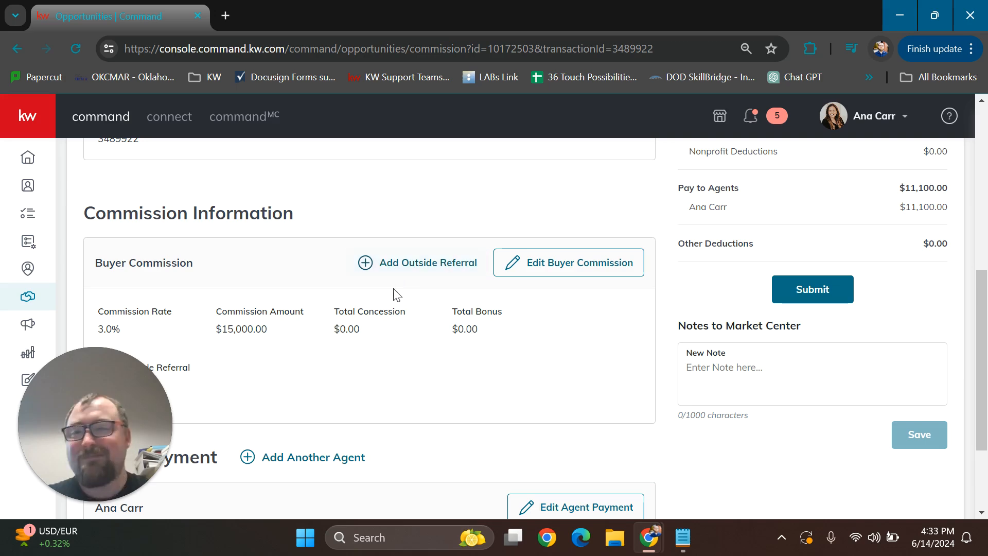
{"action": "scroll", "coordinate": [324, 227], "scroll_direction": "down", "scroll_amount": 2}
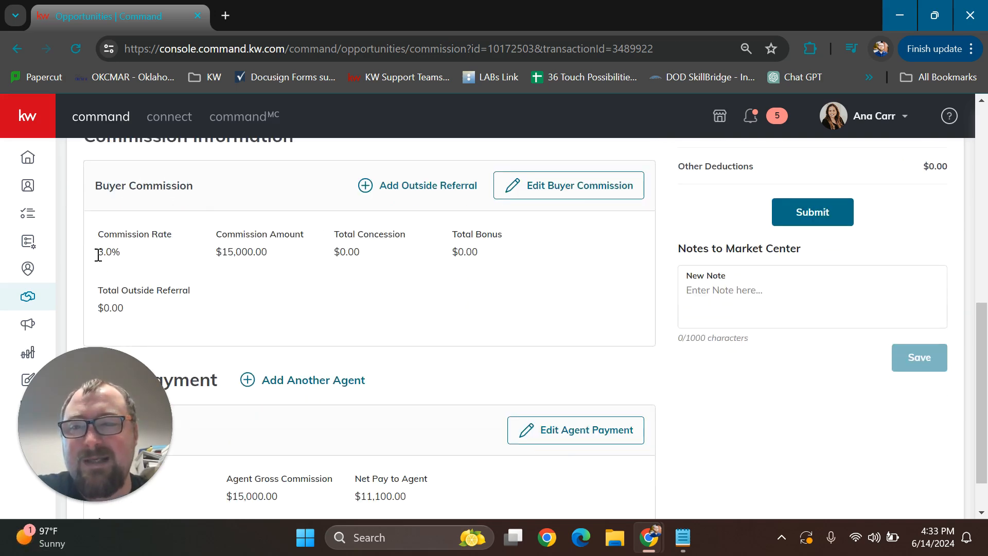
{"action": "left_click_drag", "start_coordinate": [97, 256], "coordinate": [139, 257]}
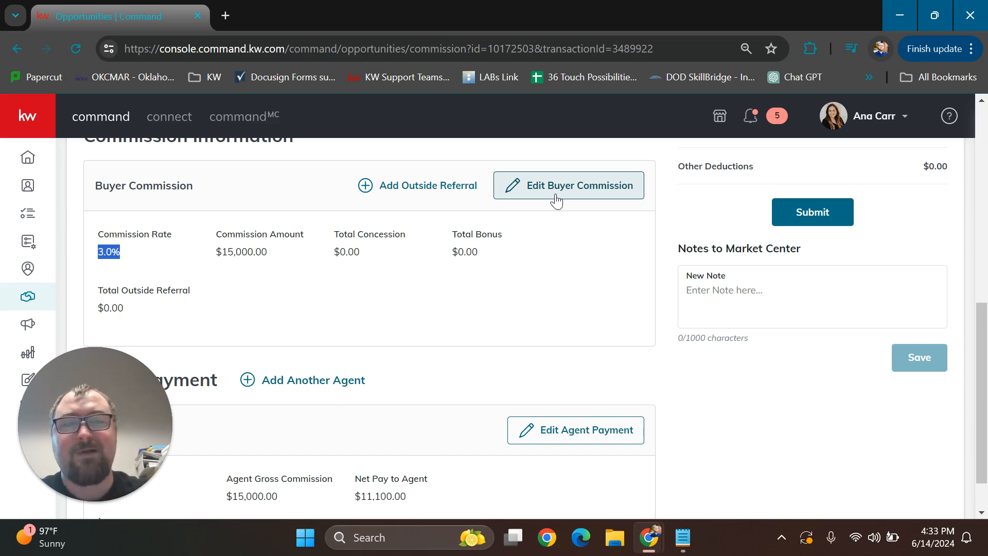
{"action": "left_click", "coordinate": [595, 183]}
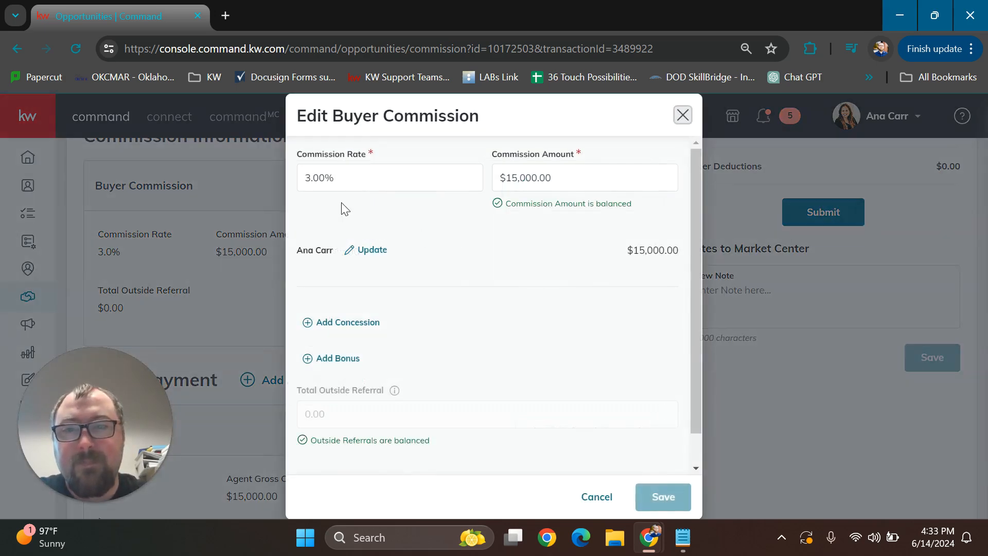
{"action": "left_click", "coordinate": [361, 178]}
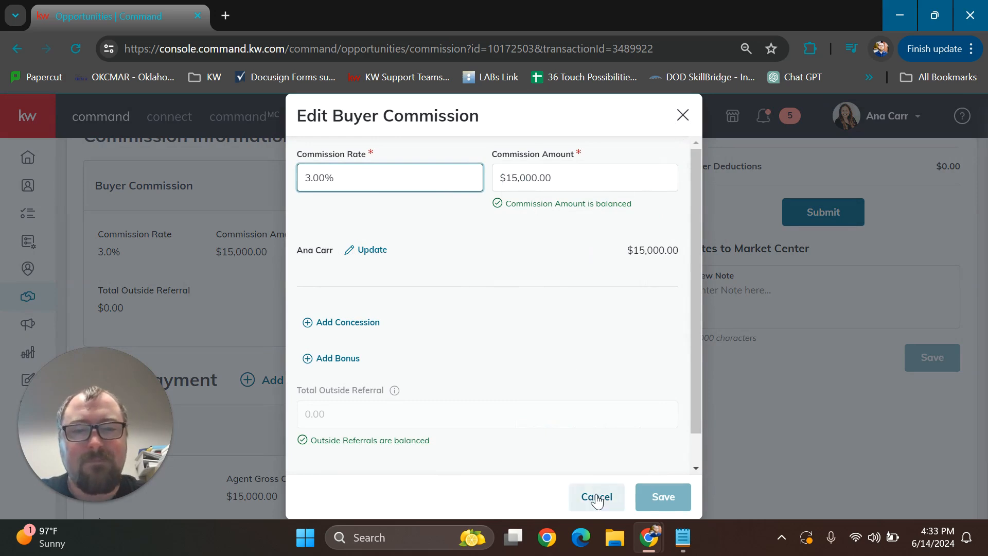
{"action": "left_click_drag", "start_coordinate": [584, 187], "coordinate": [479, 186]}
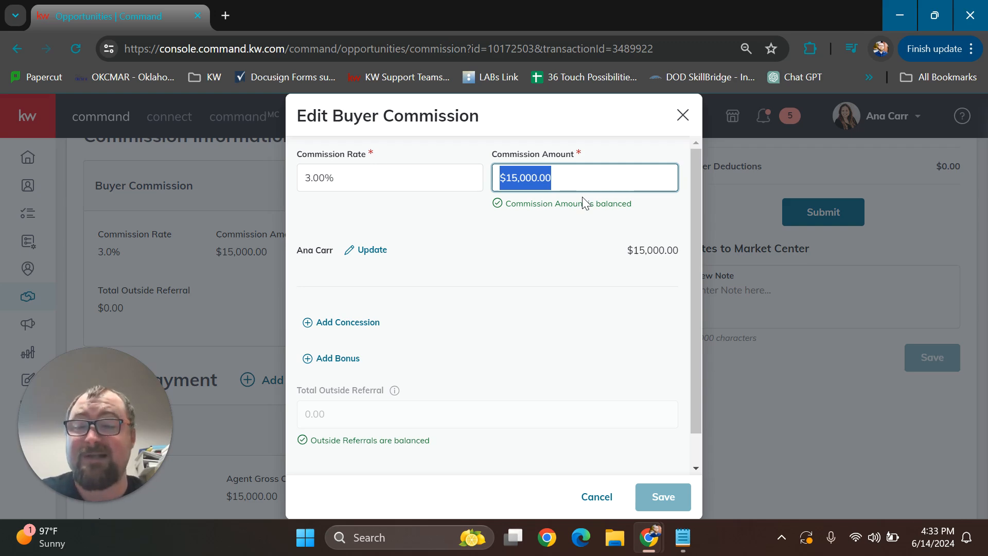
{"action": "type", "text": "14,5"}
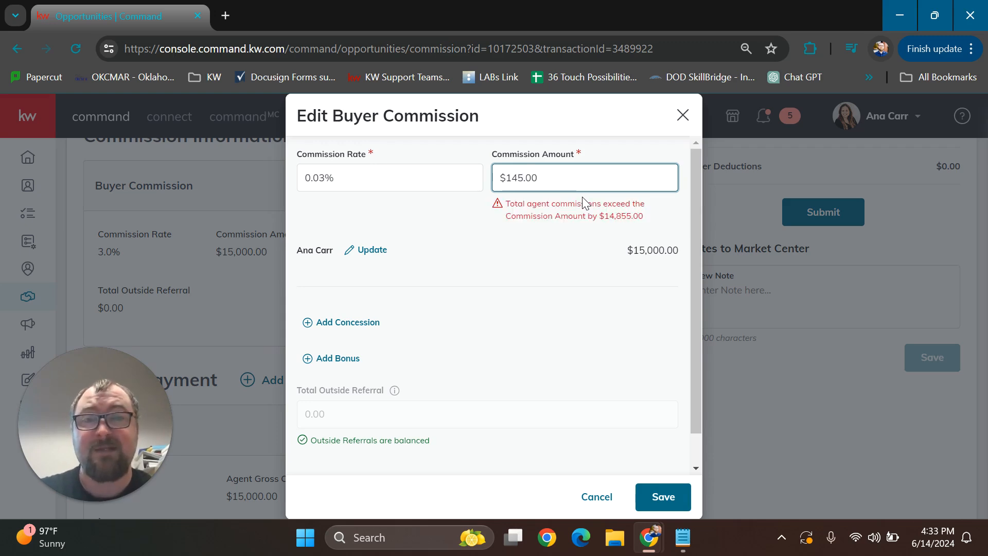
{"action": "type", "text": "00"}
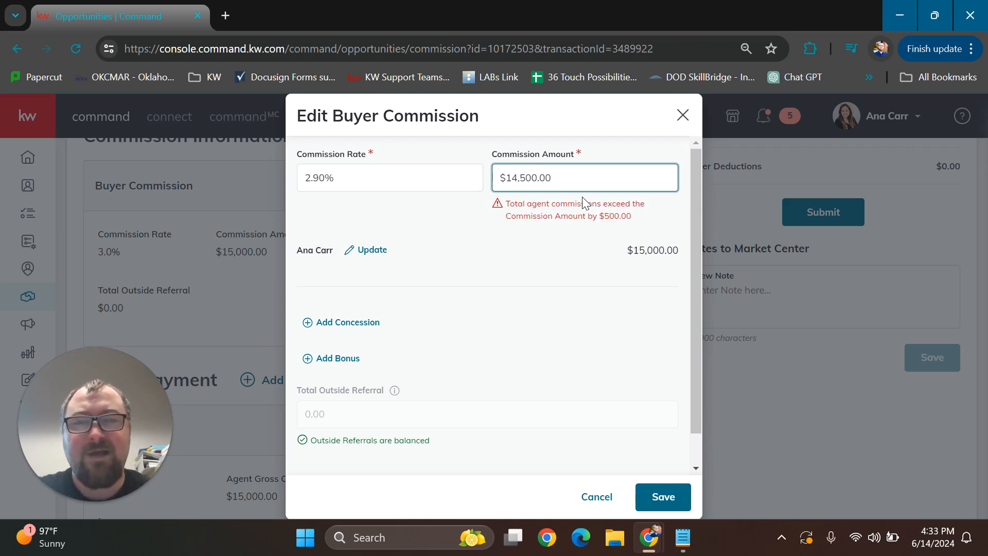
{"action": "left_click", "coordinate": [391, 231]}
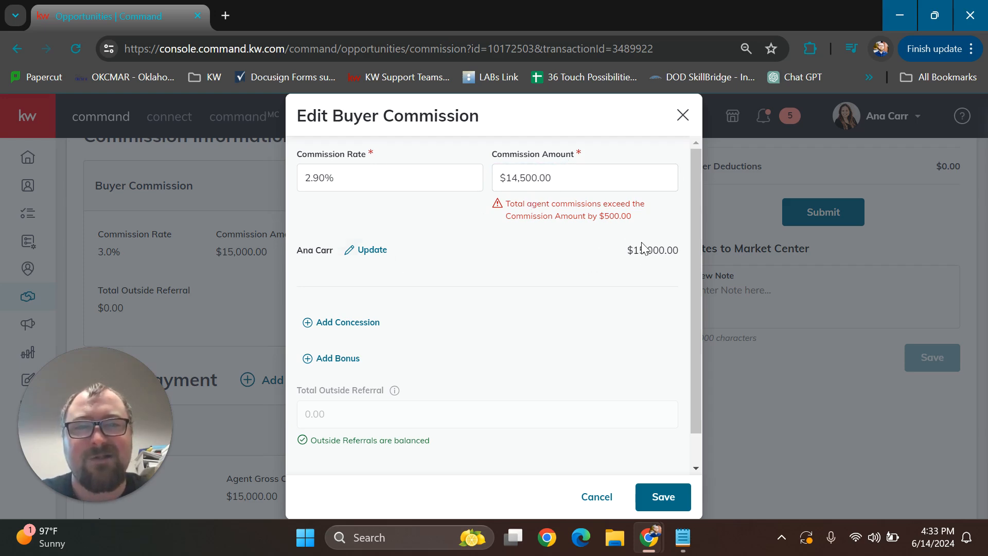
Update the agent's gross commission to $14,500 and save both the agent payment and the buyer commission
{"action": "left_click", "coordinate": [372, 251]}
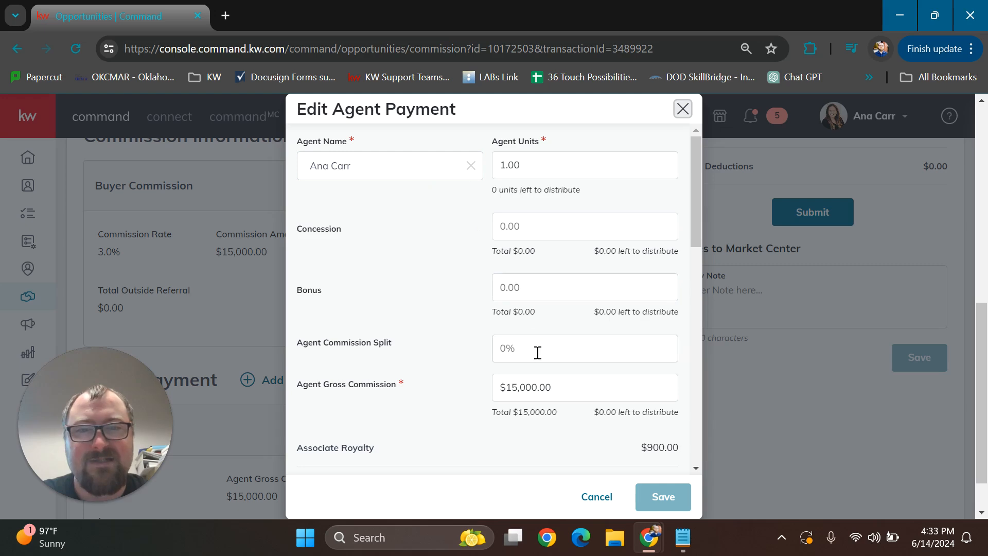
{"action": "left_click_drag", "start_coordinate": [567, 391], "coordinate": [479, 394]}
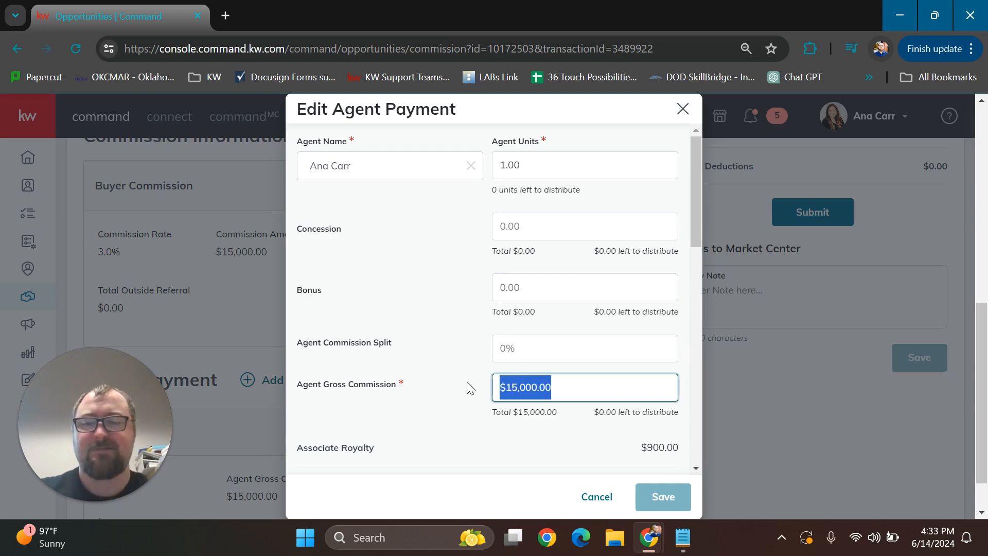
{"action": "type", "text": "14500"}
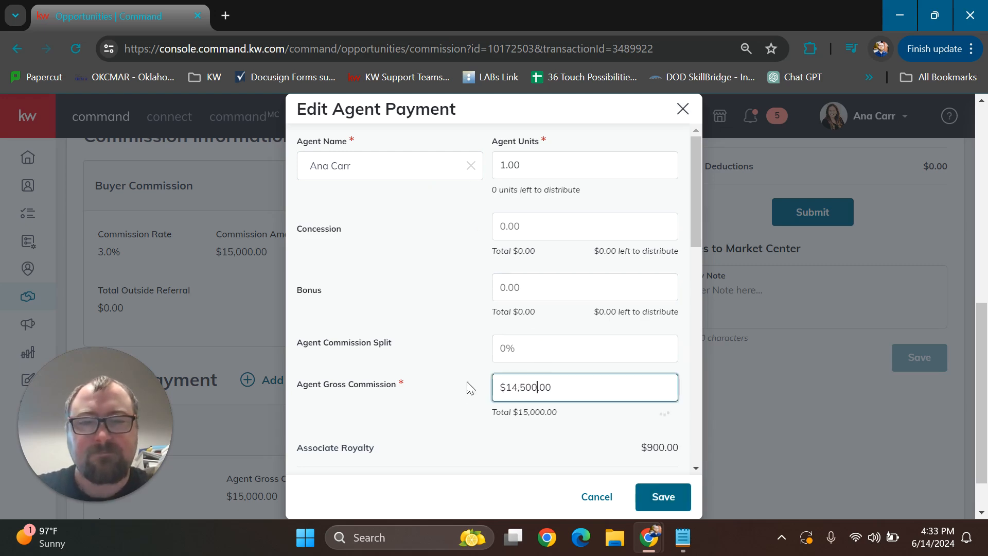
{"action": "left_click", "coordinate": [467, 381]}
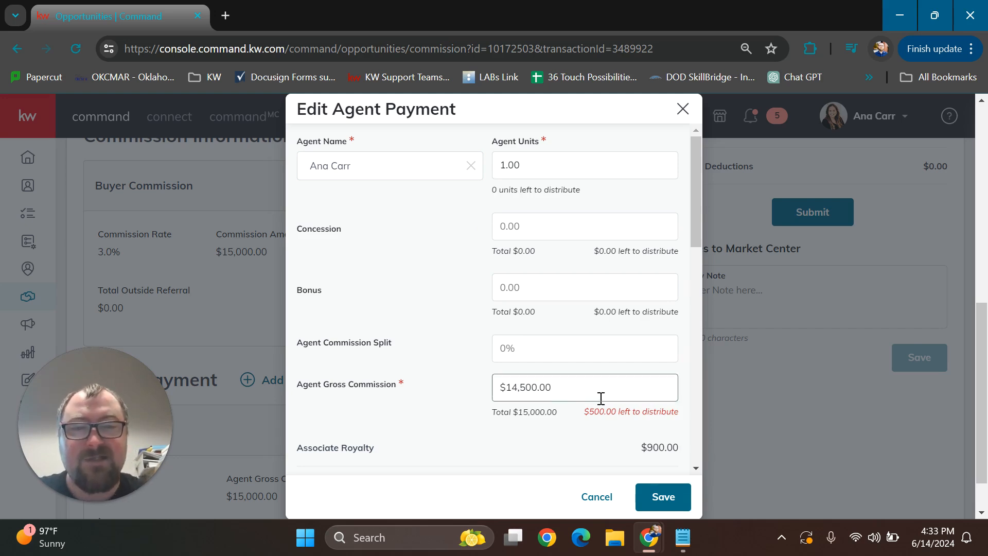
{"action": "scroll", "coordinate": [608, 371], "scroll_direction": "down", "scroll_amount": 5}
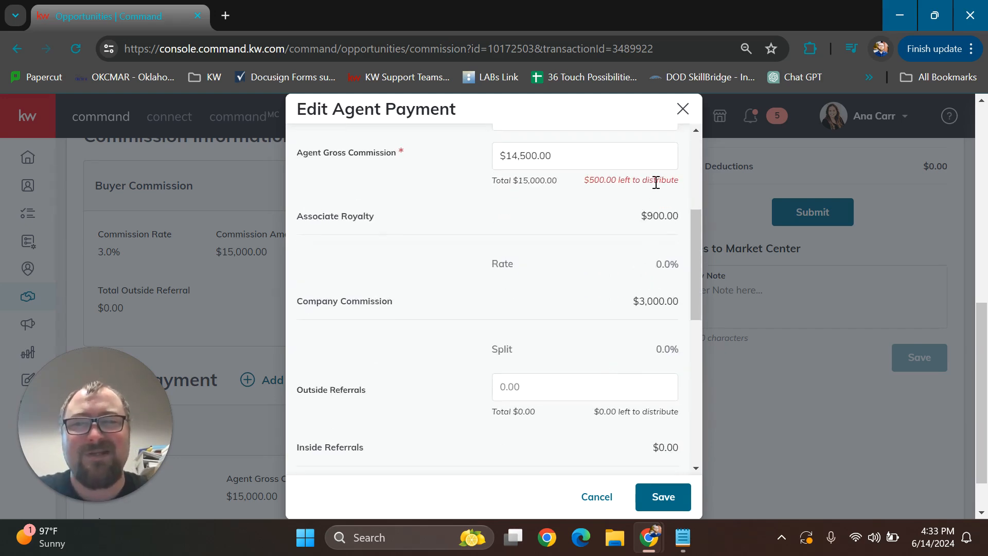
{"action": "left_click", "coordinate": [664, 497]}
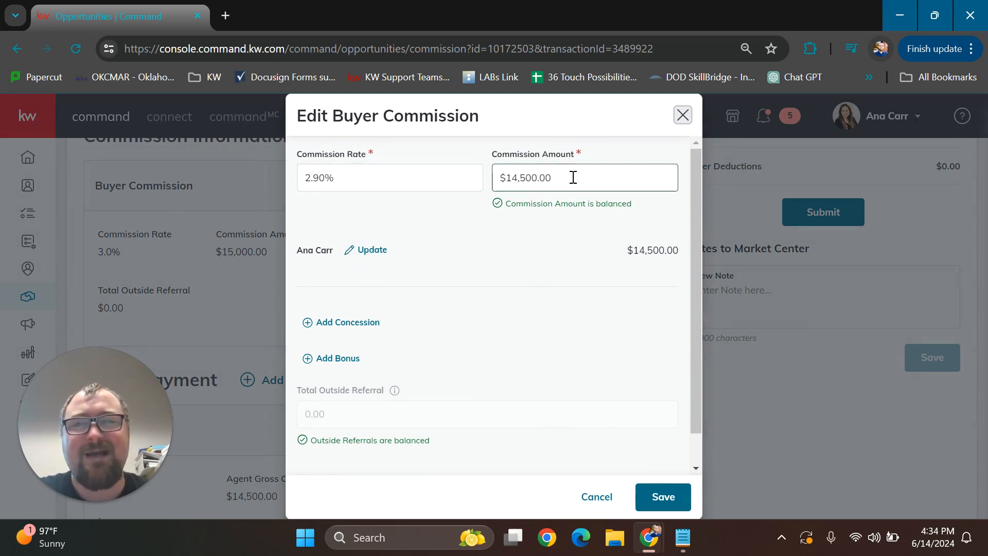
{"action": "left_click", "coordinate": [650, 498]}
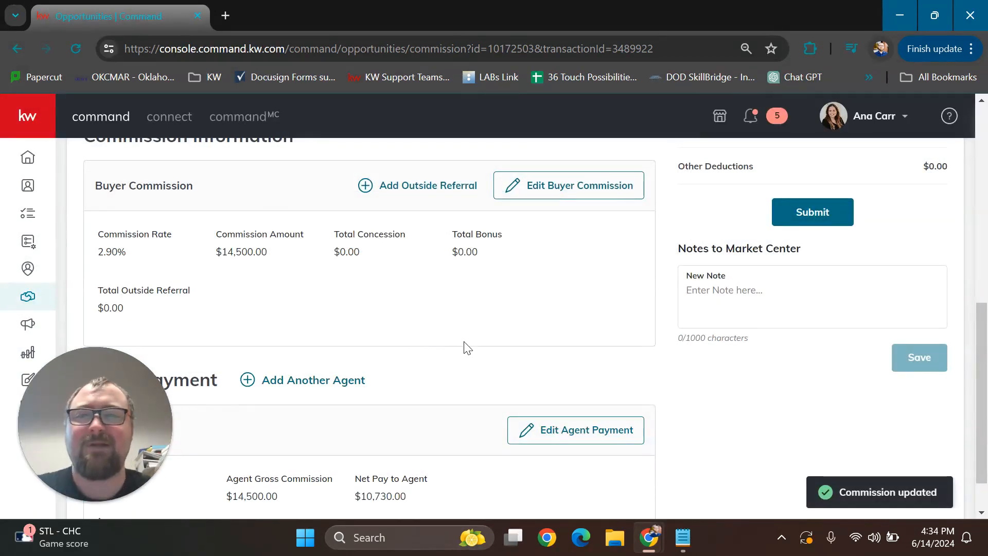
Review the updated buyer commission and agent payment figures in the commission overview
{"action": "scroll", "coordinate": [463, 348], "scroll_direction": "up", "scroll_amount": 1}
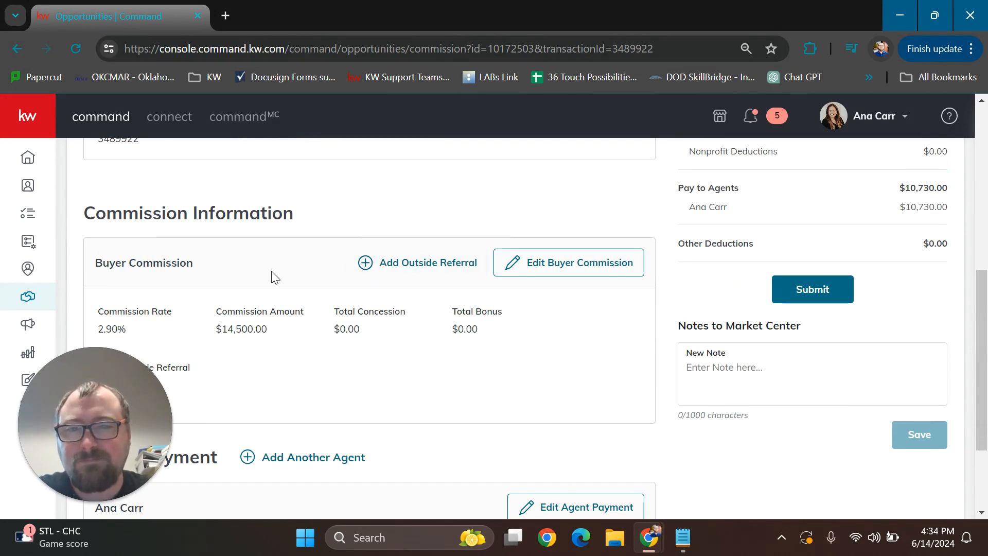
{"action": "scroll", "coordinate": [389, 290], "scroll_direction": "down", "scroll_amount": 2}
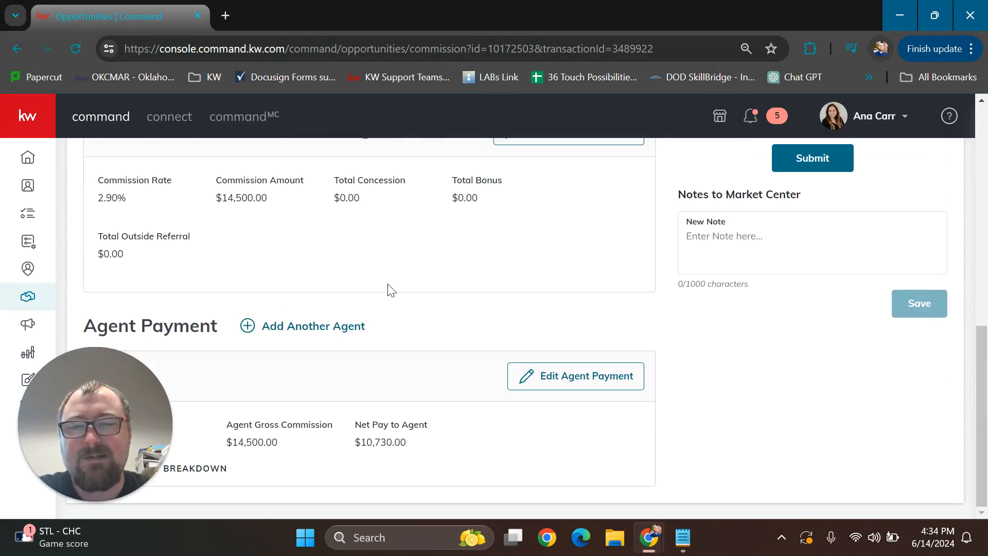
{"action": "scroll", "coordinate": [389, 289], "scroll_direction": "up", "scroll_amount": 2}
{"action": "scroll", "coordinate": [390, 290], "scroll_direction": "up", "scroll_amount": 1}
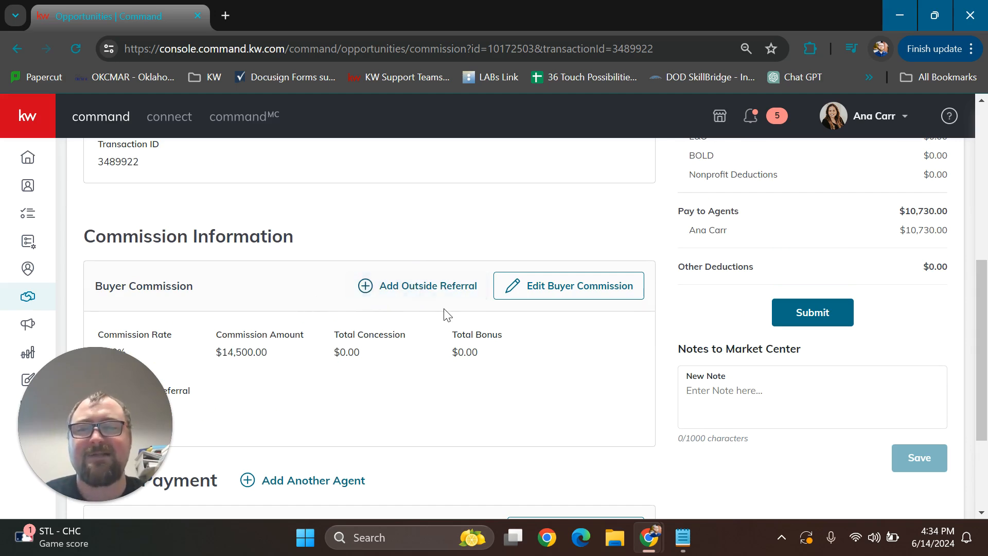
{"action": "scroll", "coordinate": [432, 330], "scroll_direction": "down", "scroll_amount": 3}
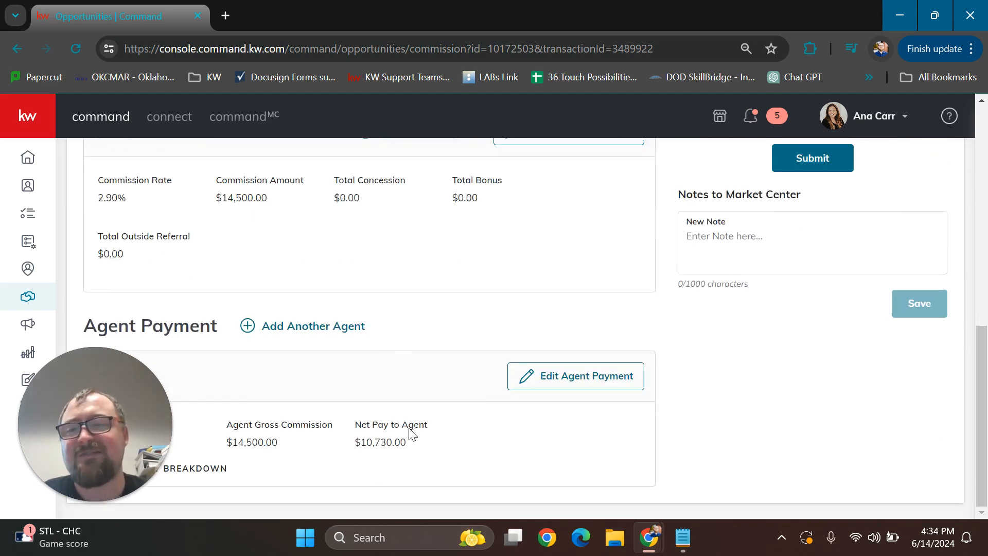
{"action": "scroll", "coordinate": [436, 392], "scroll_direction": "up", "scroll_amount": 4}
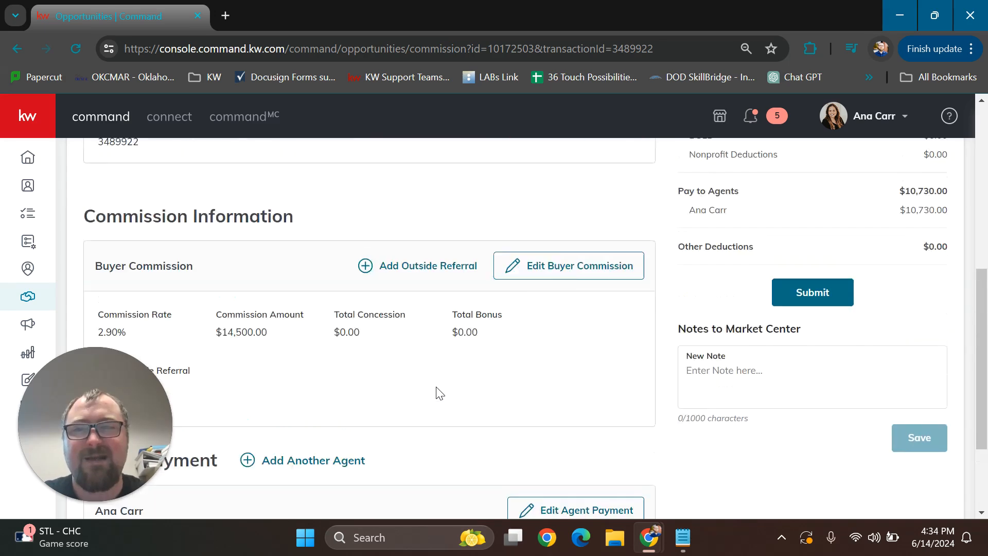
{"action": "scroll", "coordinate": [429, 379], "scroll_direction": "down", "scroll_amount": 1}
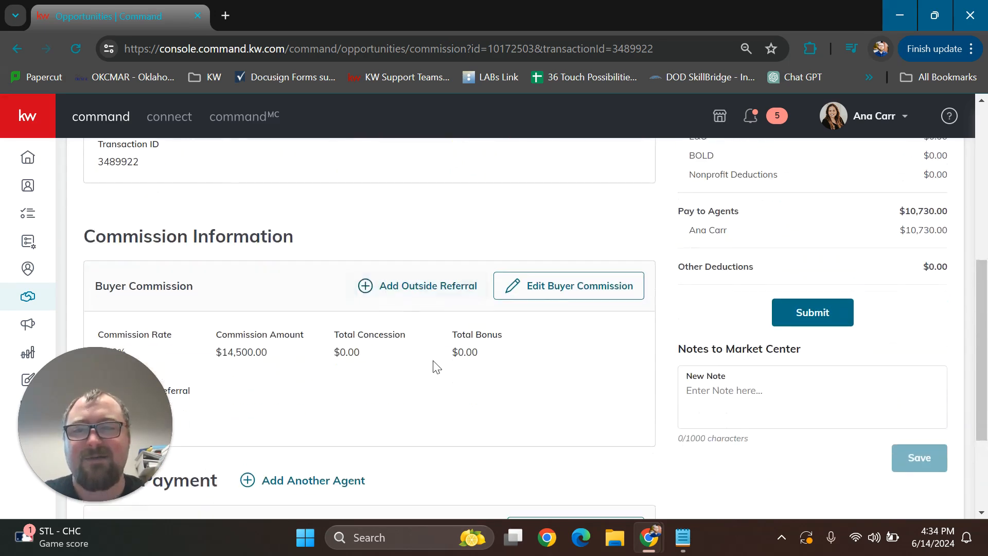
Start an outside referral on the buyer commission with a referral rate of 25%
{"action": "left_click", "coordinate": [426, 297]}
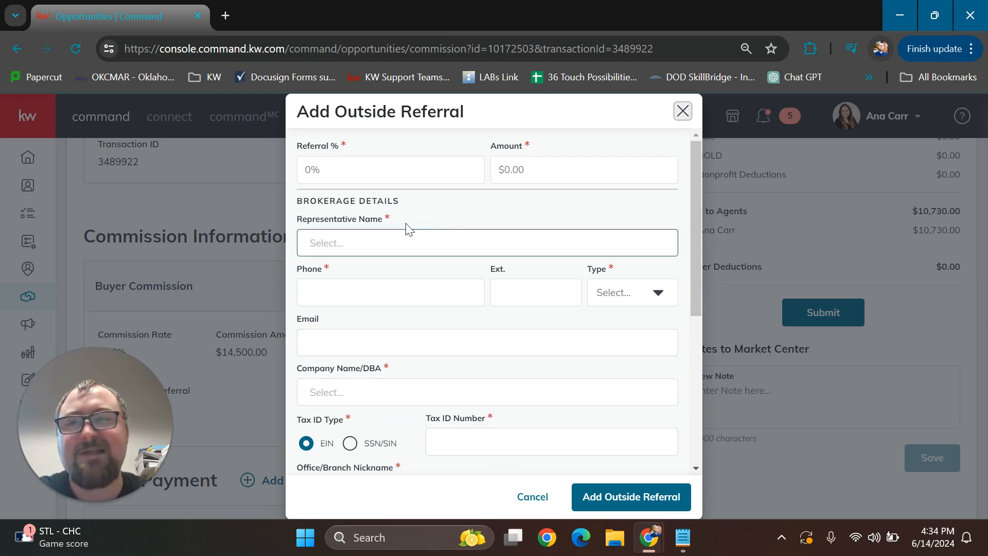
{"action": "left_click", "coordinate": [374, 170]}
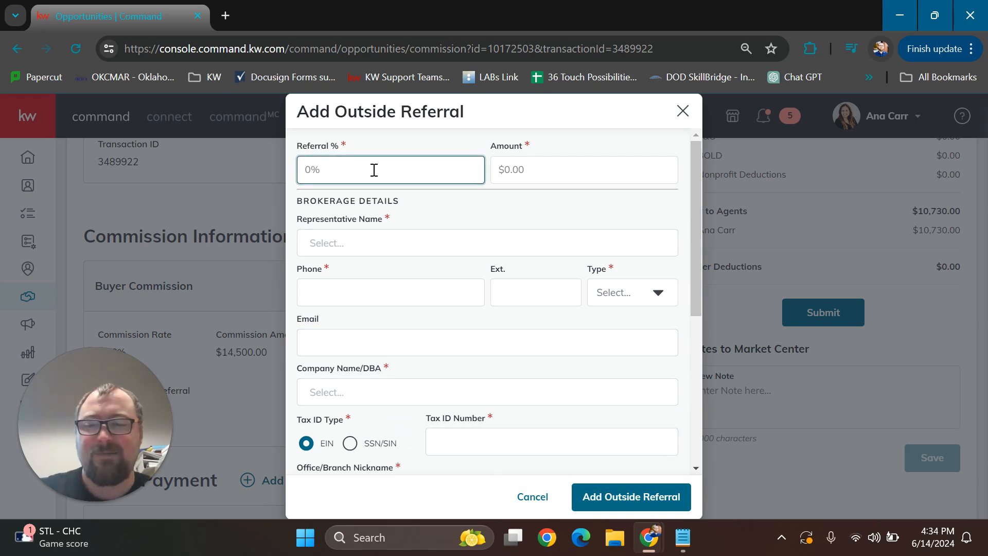
{"action": "type", "text": "25"}
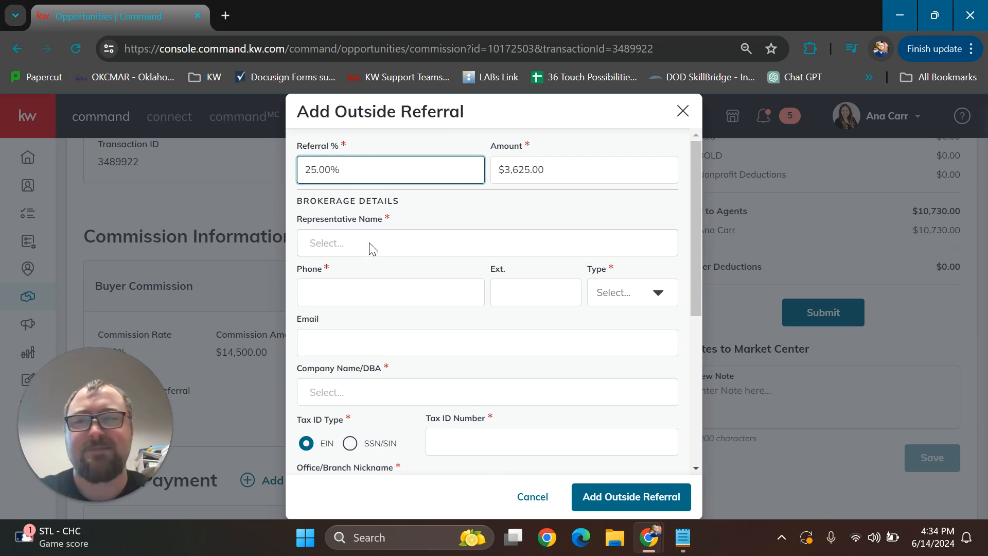
Search for the referral's representative by full name and clear the entry
{"action": "left_click", "coordinate": [378, 246]}
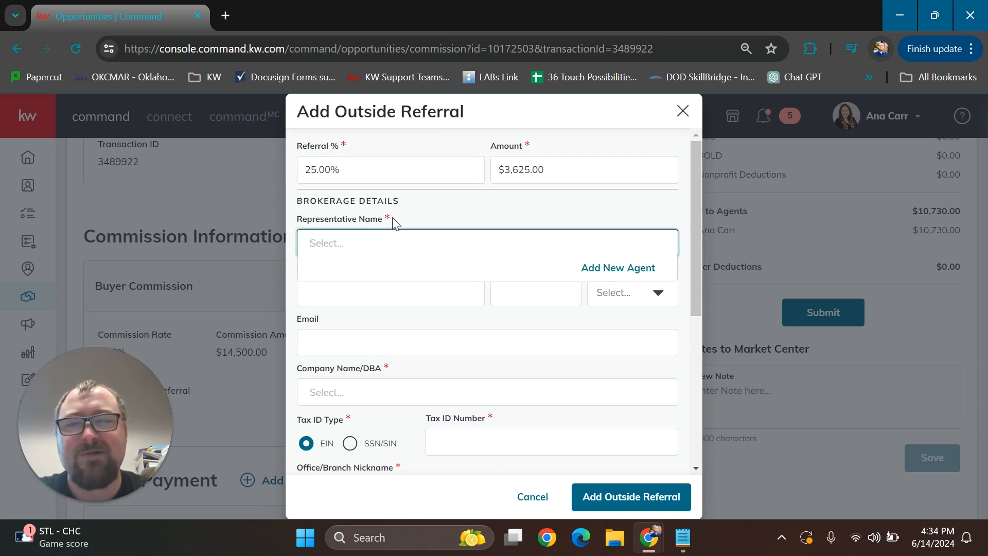
{"action": "left_click", "coordinate": [367, 254]}
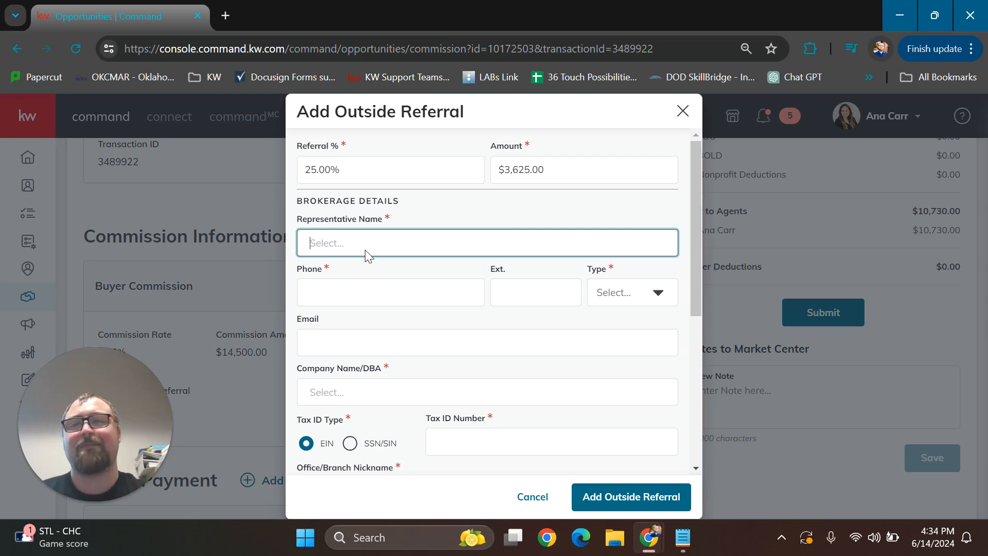
{"action": "left_click", "coordinate": [367, 255]}
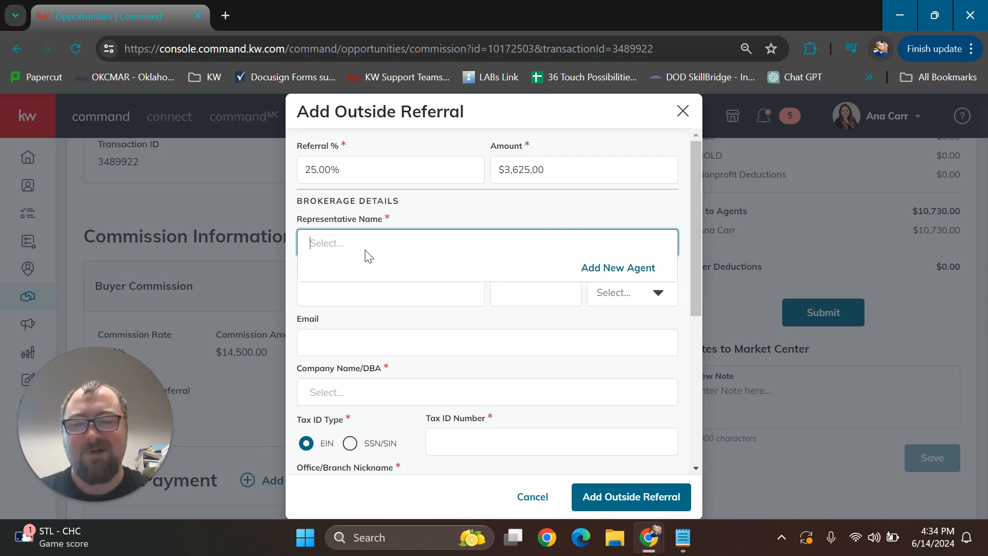
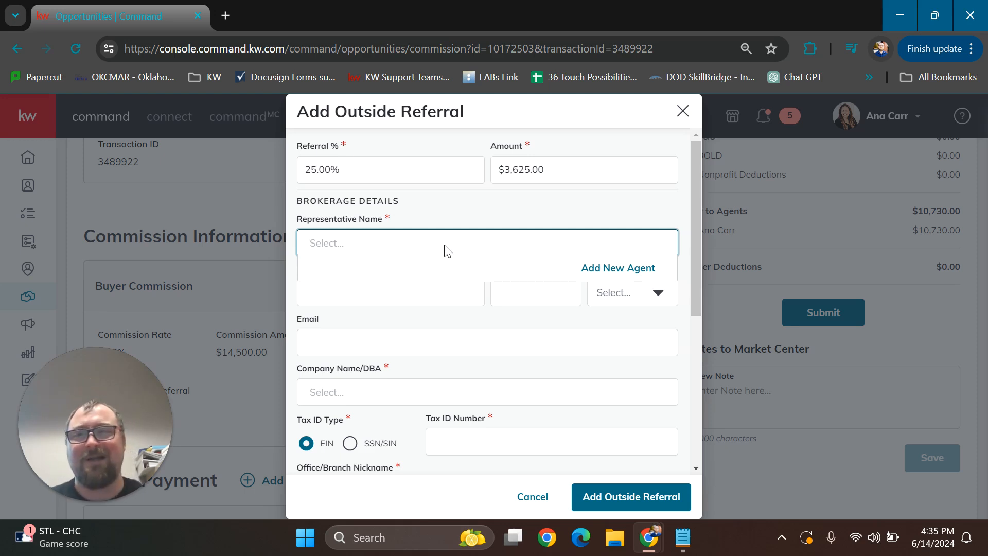
Review the outside referral form's representative, brokerage, tax ID and address fields, and cancel the referral without saving
{"action": "left_click", "coordinate": [443, 215]}
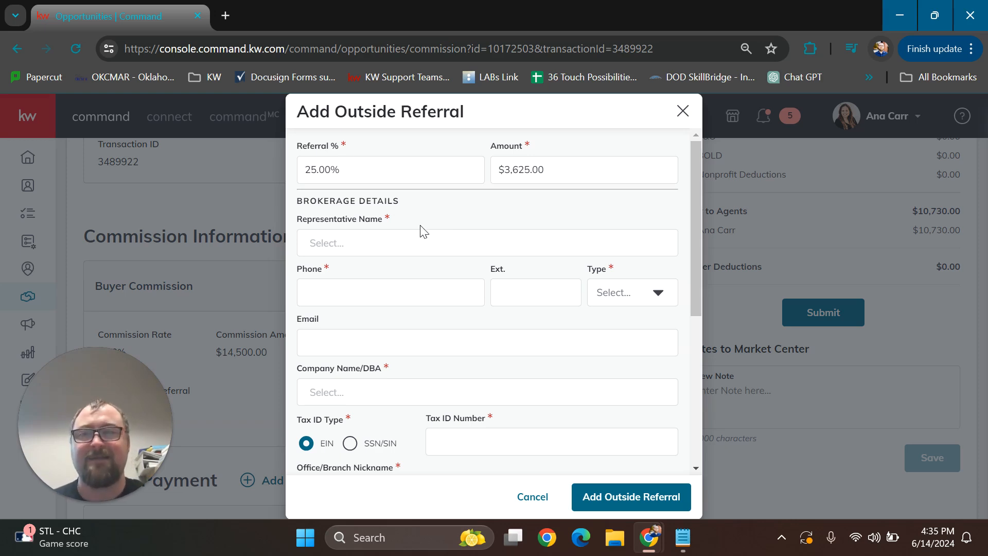
{"action": "left_click", "coordinate": [320, 241]}
{"action": "left_click", "coordinate": [388, 248]}
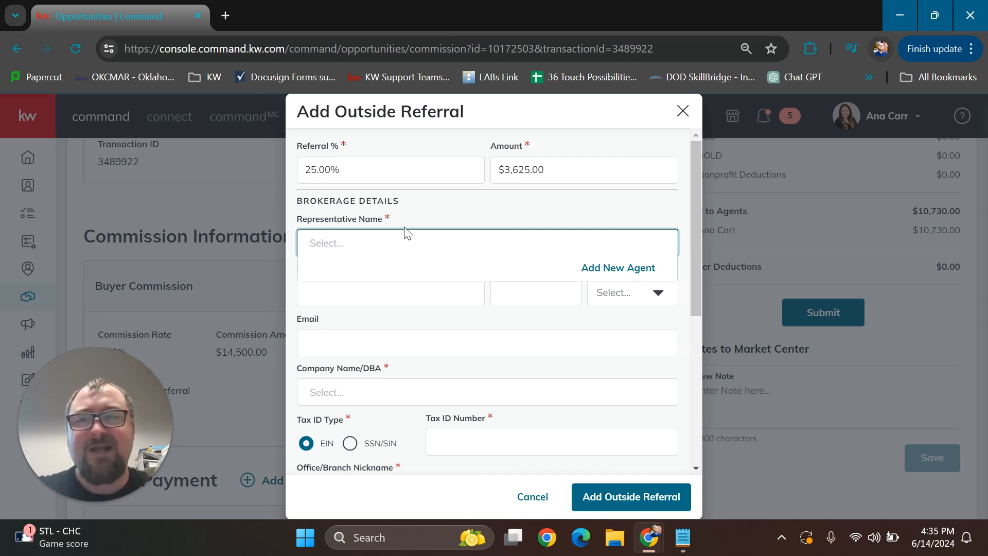
{"action": "left_click", "coordinate": [417, 215]}
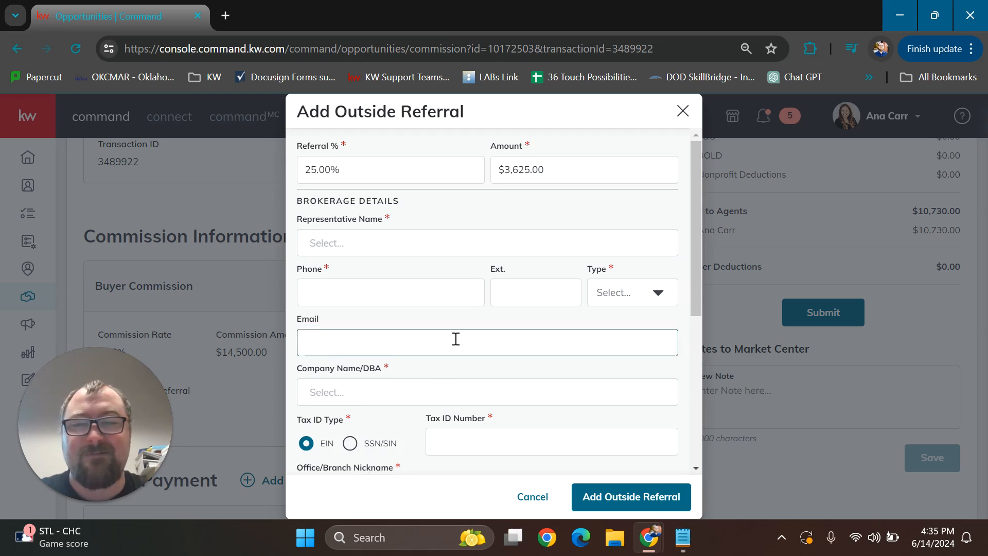
{"action": "scroll", "coordinate": [458, 319], "scroll_direction": "down", "scroll_amount": 5}
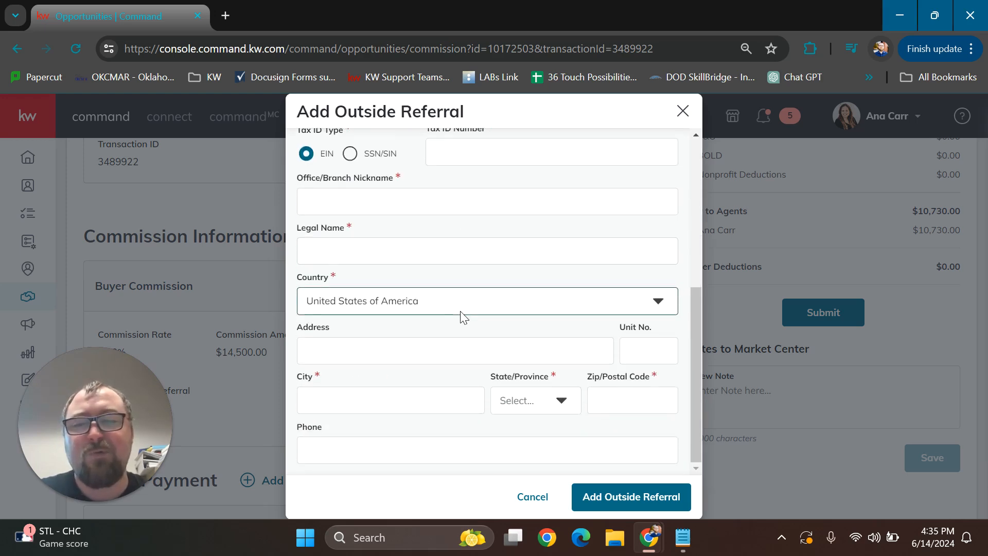
{"action": "scroll", "coordinate": [460, 312], "scroll_direction": "up", "scroll_amount": 4}
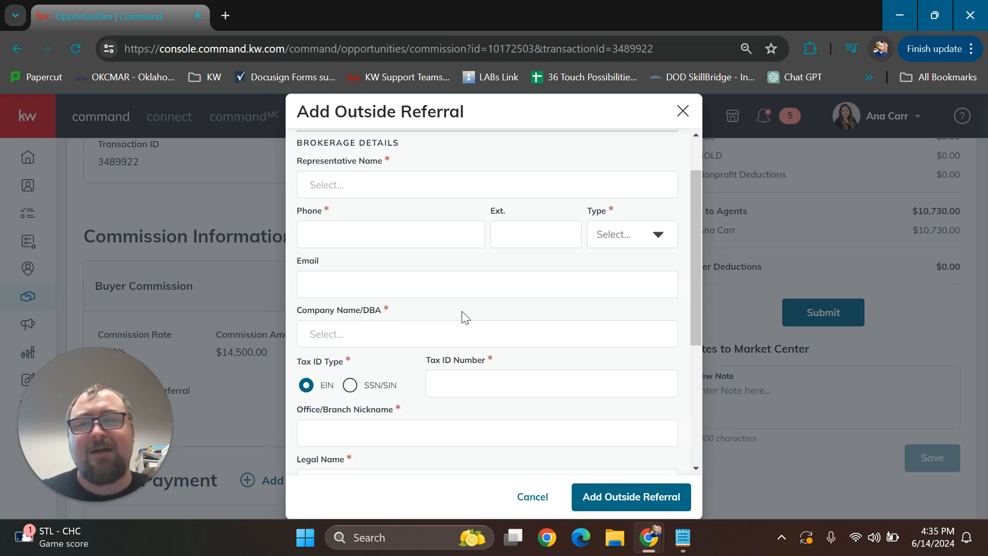
{"action": "scroll", "coordinate": [412, 237], "scroll_direction": "up", "scroll_amount": 1}
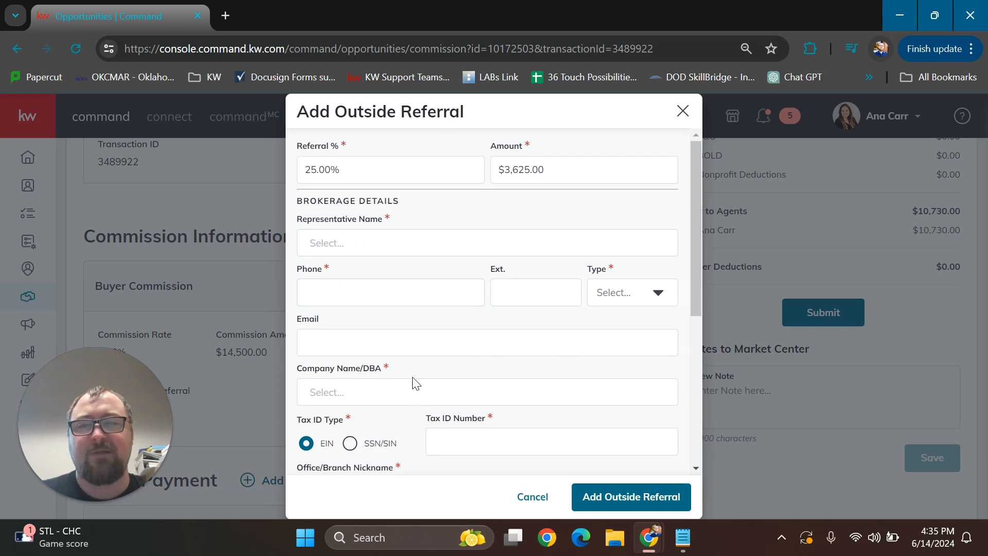
{"action": "scroll", "coordinate": [490, 371], "scroll_direction": "down", "scroll_amount": 3}
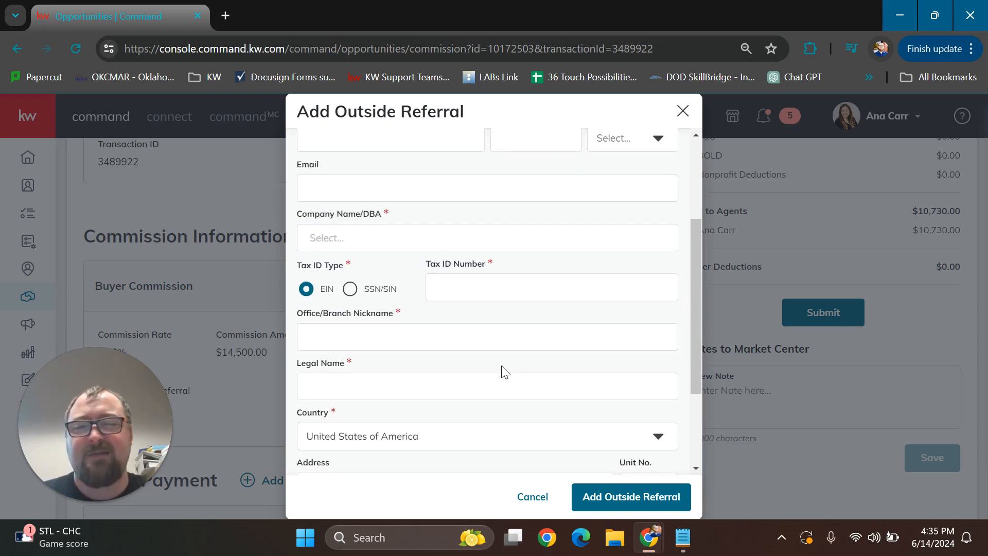
{"action": "left_click", "coordinate": [536, 498]}
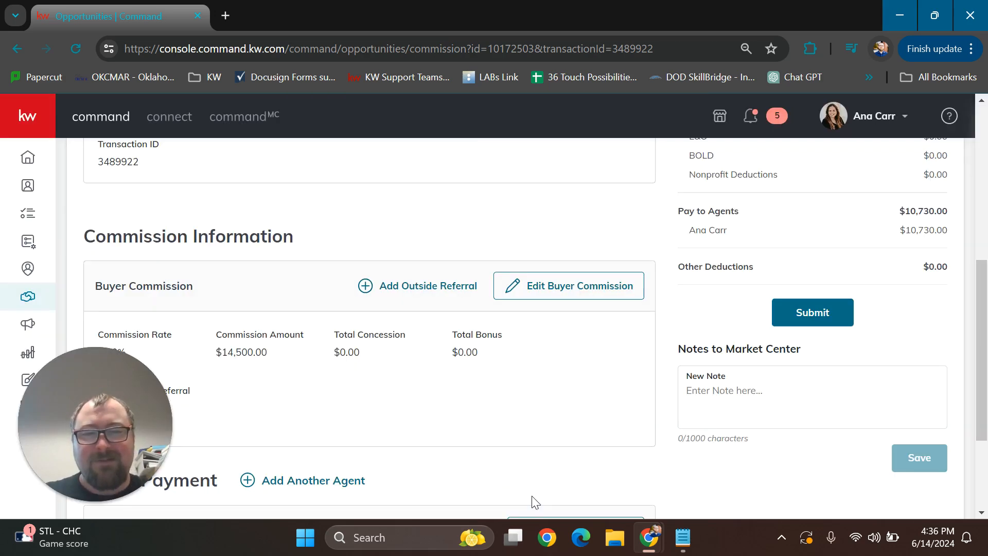
Expand the agent's payment breakdown and review its commission, royalty, company split and deduction lines
{"action": "scroll", "coordinate": [396, 298], "scroll_direction": "down", "scroll_amount": 3}
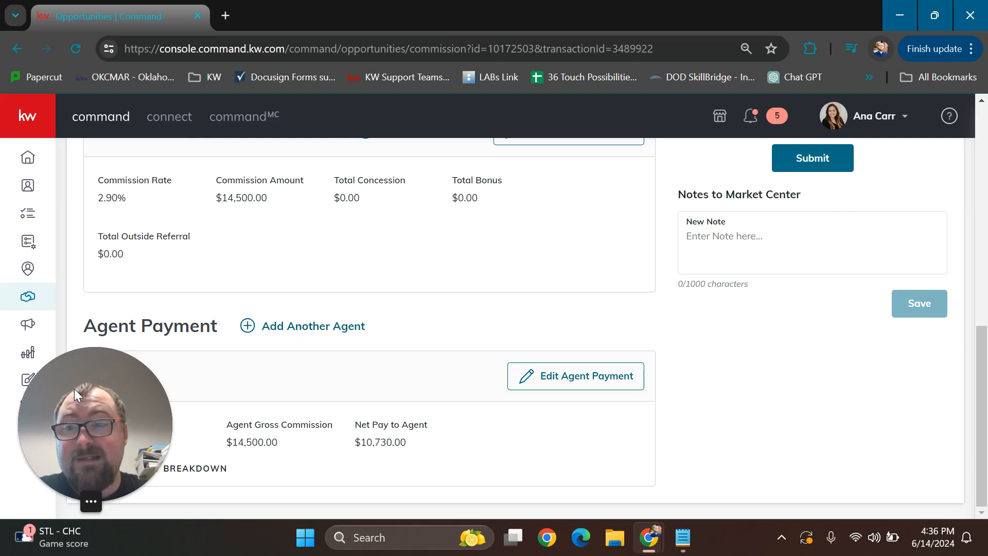
{"action": "left_click_drag", "start_coordinate": [74, 394], "coordinate": [875, 392]}
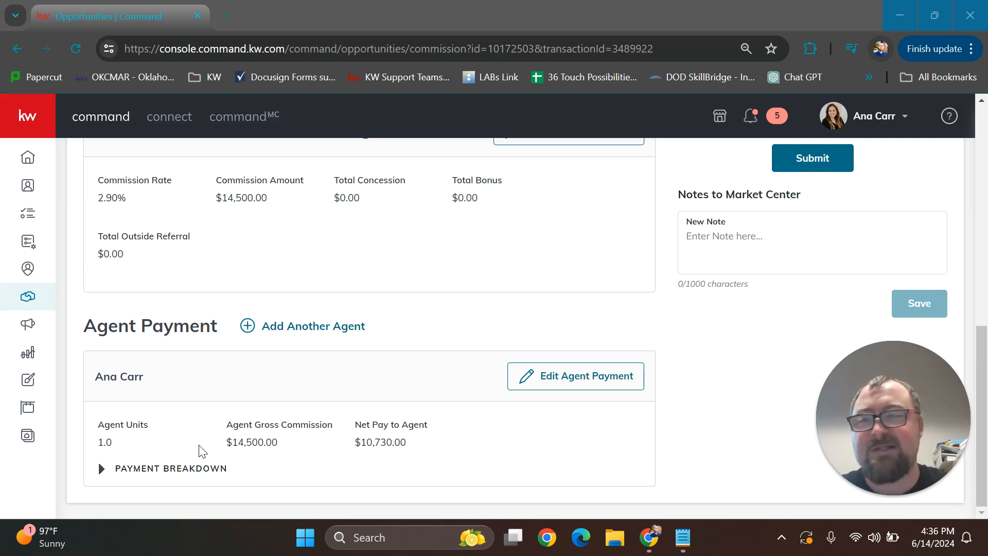
{"action": "left_click", "coordinate": [100, 468]}
{"action": "scroll", "coordinate": [432, 349], "scroll_direction": "down", "scroll_amount": 6}
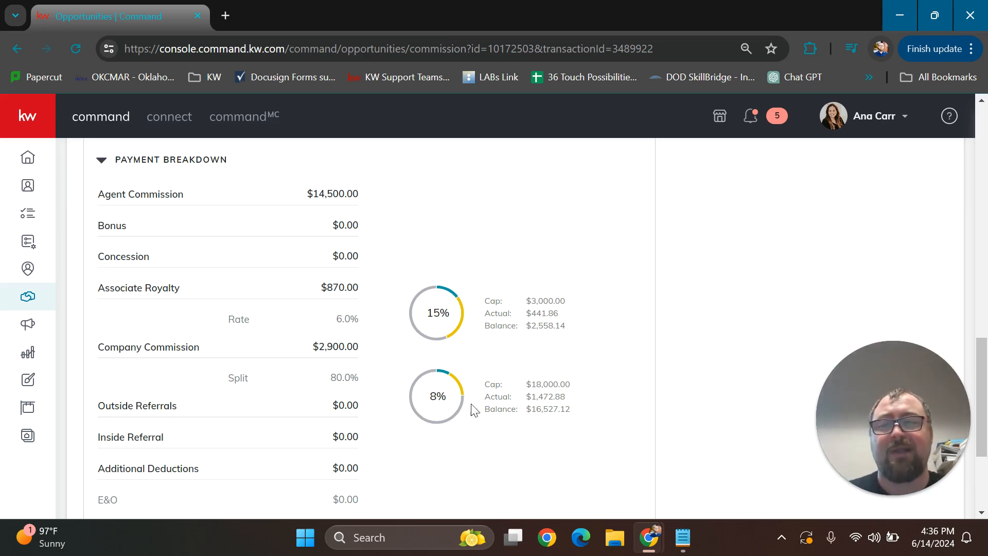
{"action": "scroll", "coordinate": [602, 429], "scroll_direction": "up", "scroll_amount": 9}
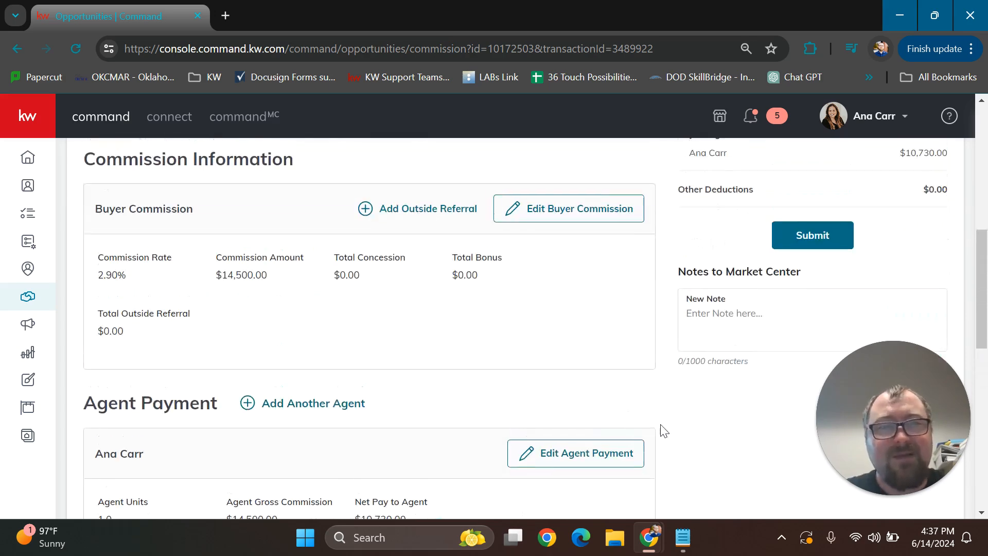
Draft a note to the market center with the lines "EM being held", "C:losing Company" and "Email for closure"
{"action": "left_click_drag", "start_coordinate": [872, 410], "coordinate": [130, 420]}
{"action": "left_click", "coordinate": [774, 395]}
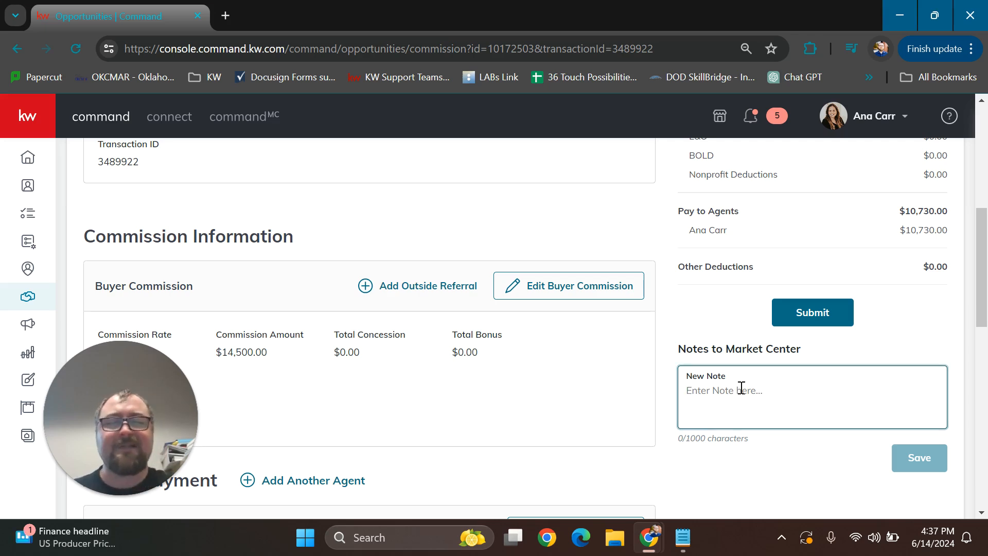
{"action": "type", "text": "EM "}
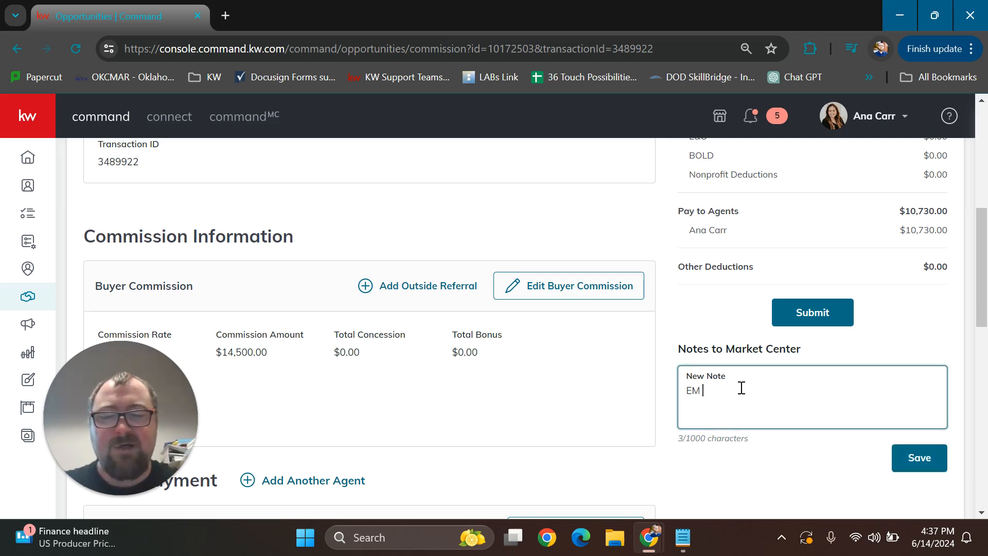
{"action": "type", "text": "being held"}
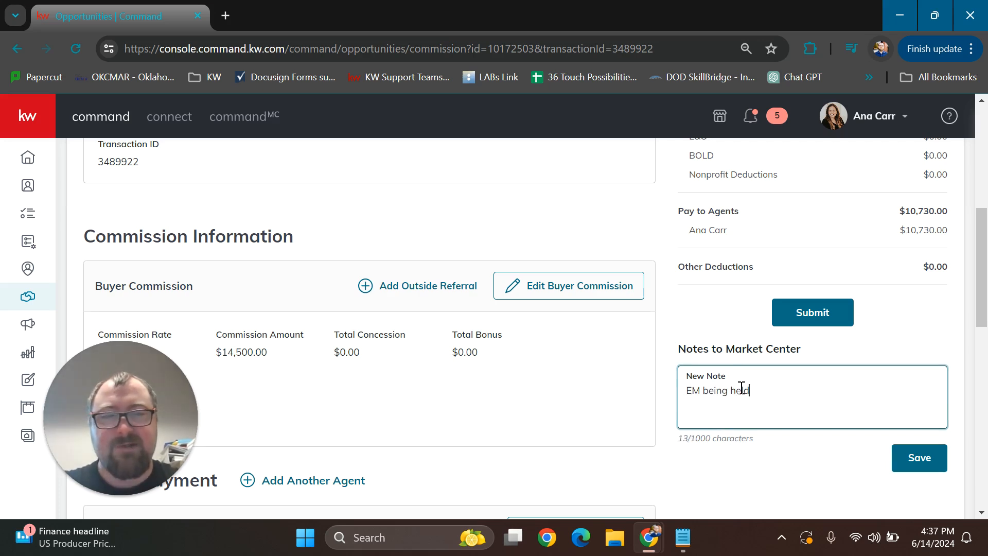
{"action": "key", "text": "Return"}
{"action": "type", "text": "C:"}
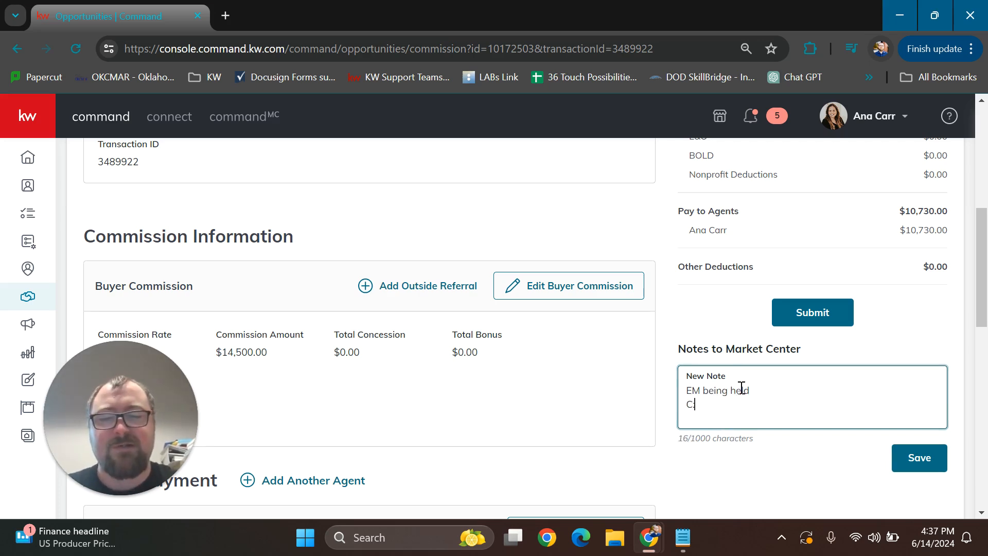
{"action": "type", "text": "losing Company"}
{"action": "key", "text": "Return"}
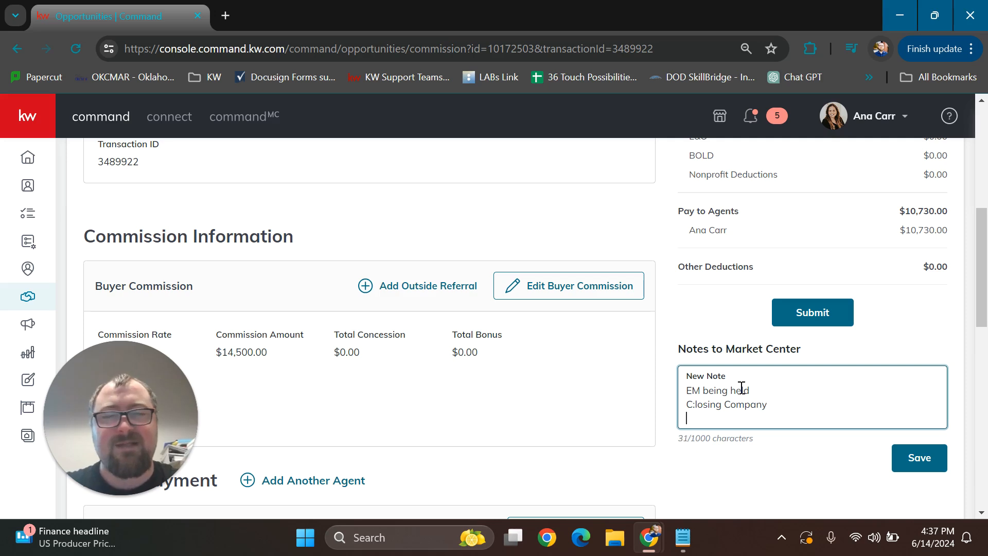
{"action": "type", "text": "Email "}
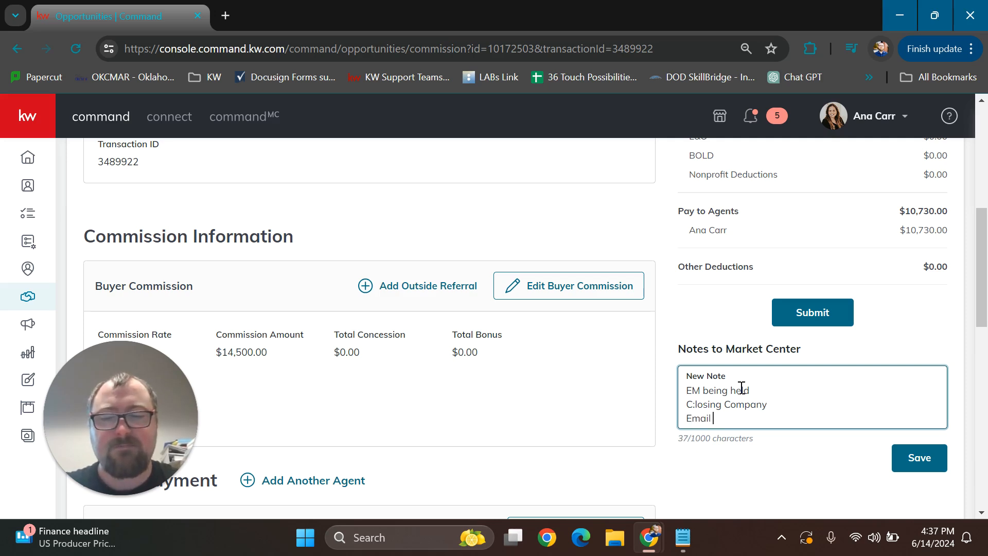
{"action": "type", "text": "for closure"}
{"action": "key", "text": "Return"}
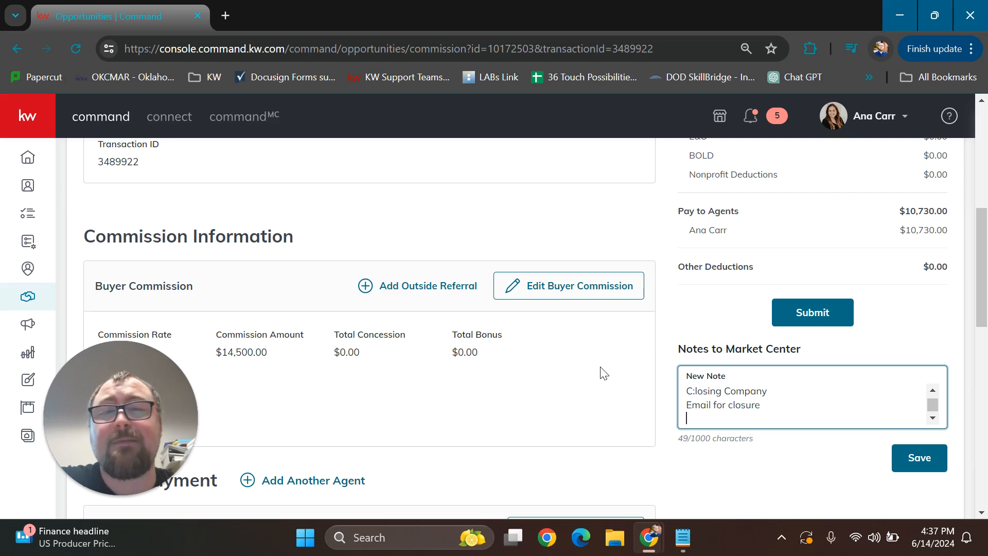
{"action": "scroll", "coordinate": [656, 366], "scroll_direction": "up", "scroll_amount": 3}
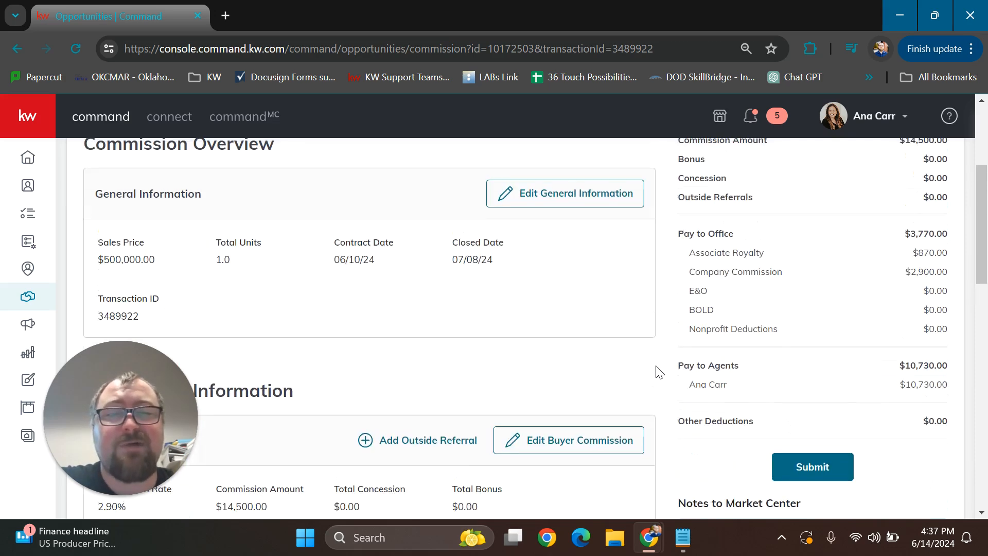